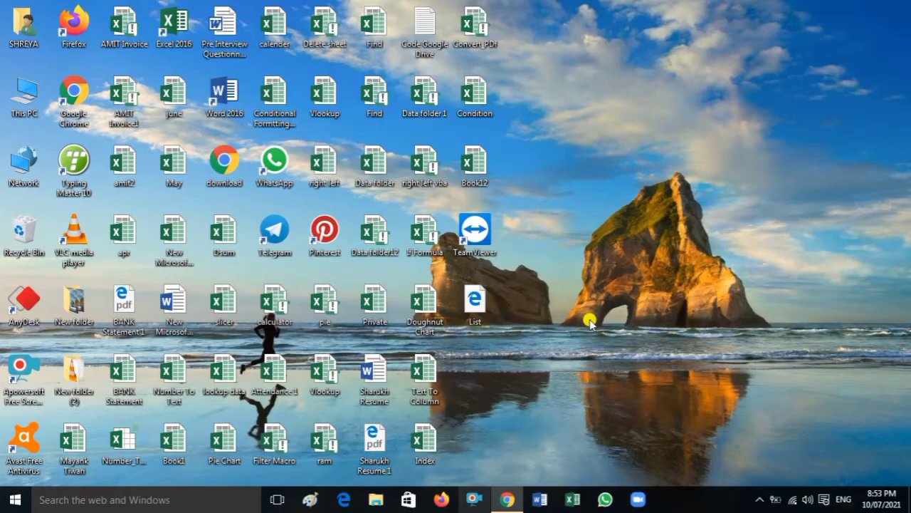
Switch to the Filter Data spreadsheet in Chrome and examine the source table's columns and the search letter under Name.
click(507, 501)
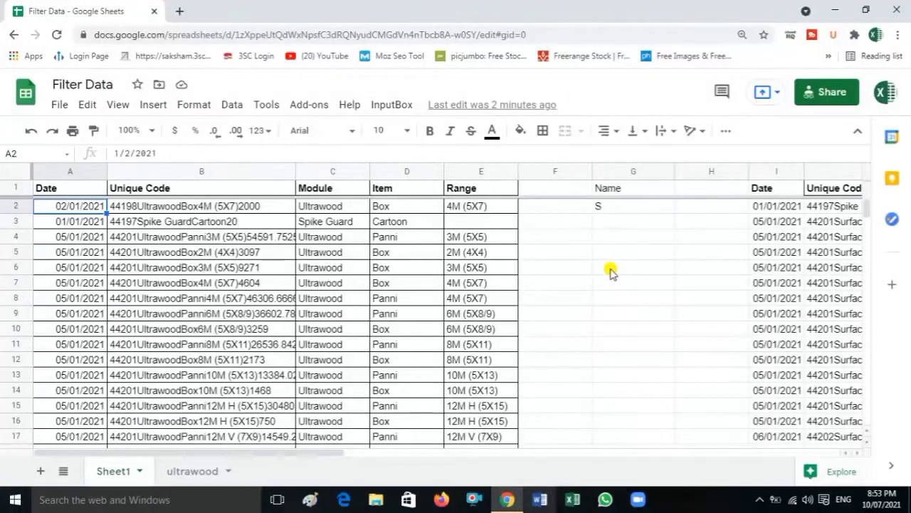
click(610, 269)
key(Up)
key(Up)
key(Up)
key(Up)
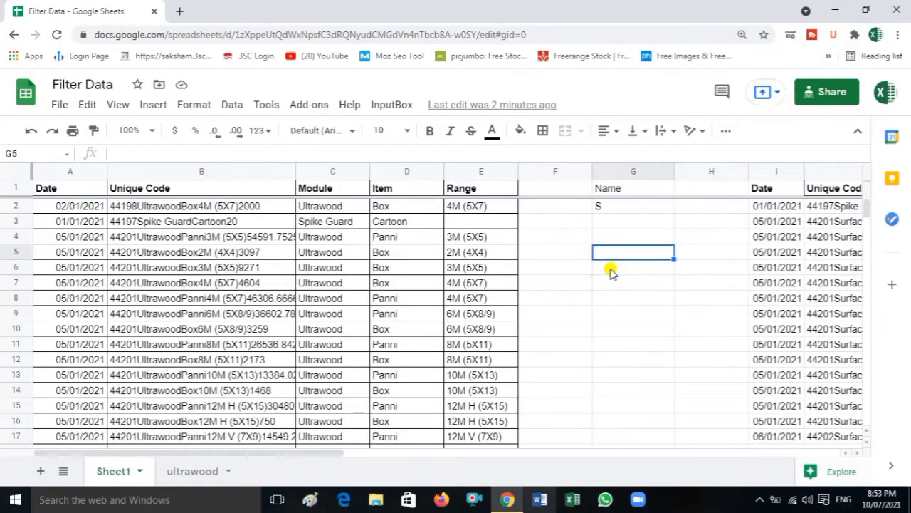
key(Left)
key(Left)
key(Left)
key(Left)
key(Left)
key(Left)
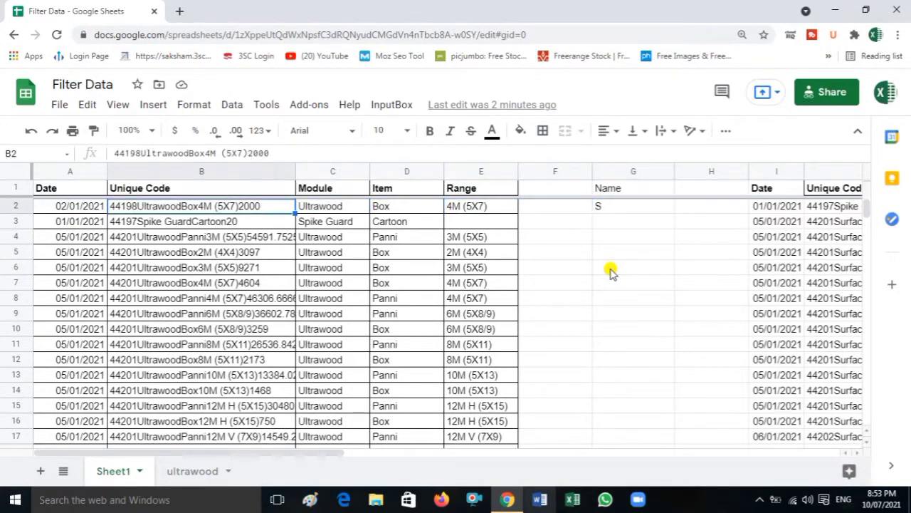
key(Right)
key(Right)
key(Right)
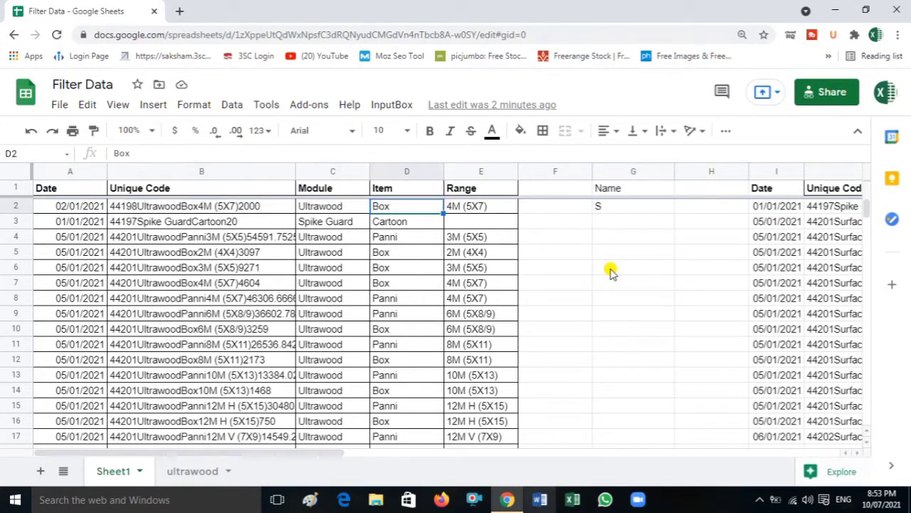
key(Right)
key(Right)
key(Right)
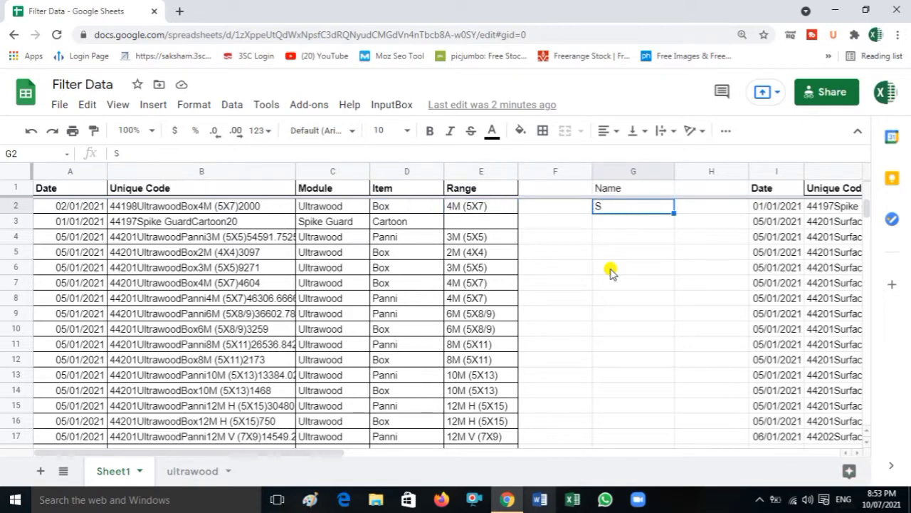
Examine the filtered output table from Date to Range and compare it with the source table's columns.
key(Right)
key(Right)
key(Right)
key(Right)
key(Right)
key(Right)
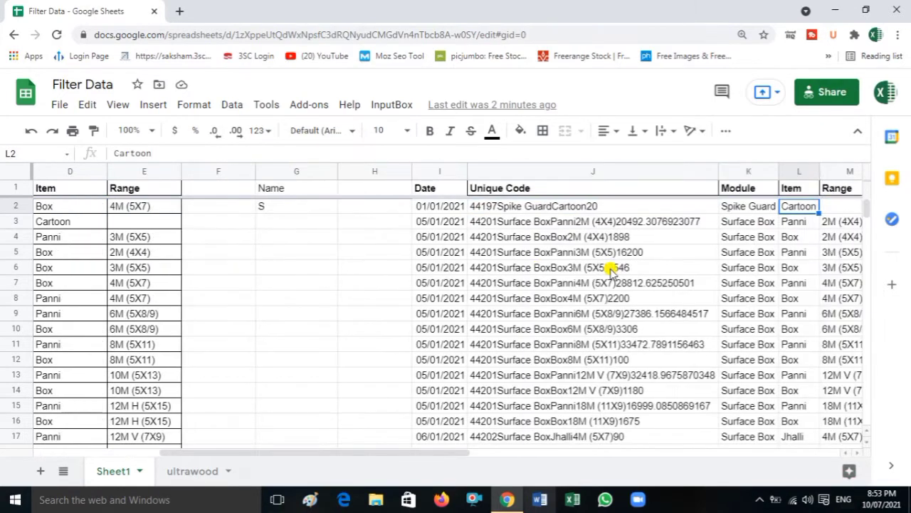
key(Left)
key(Left)
key(Left)
key(Left)
key(Left)
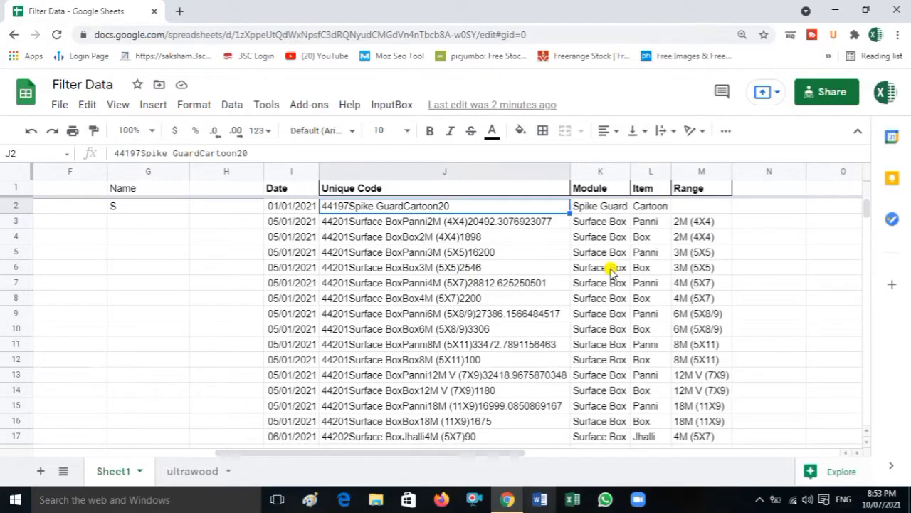
key(Left)
key(Left)
key(Left)
key(Left)
key(Left)
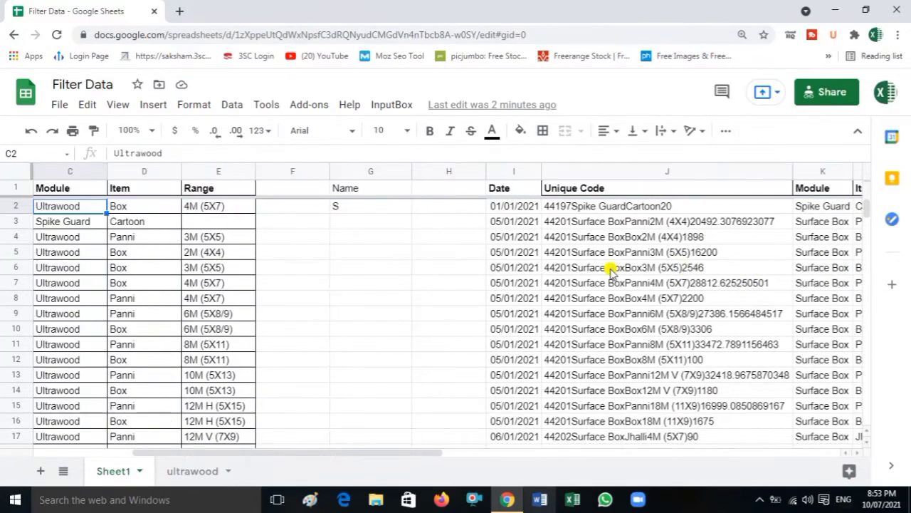
Replace the search letter under Name in cell G2 with M.
key(Right)
key(Right)
key(Right)
key(Right)
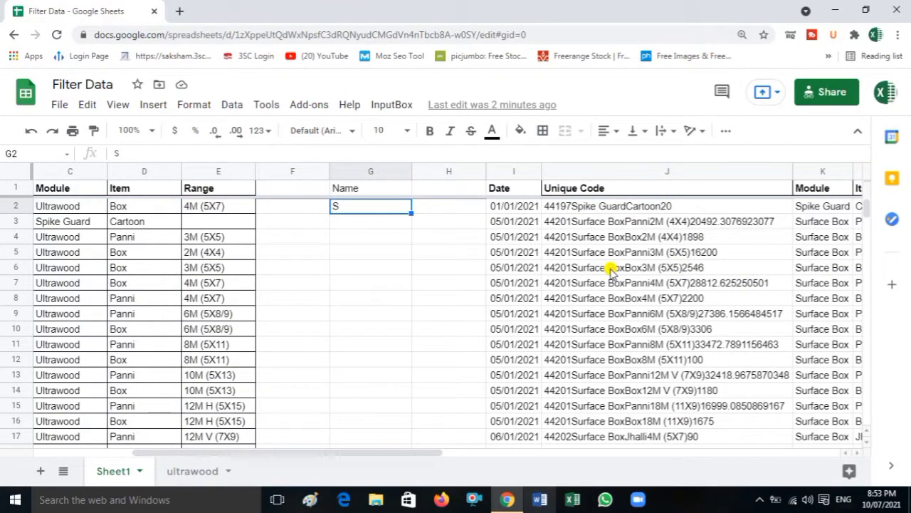
text(M)
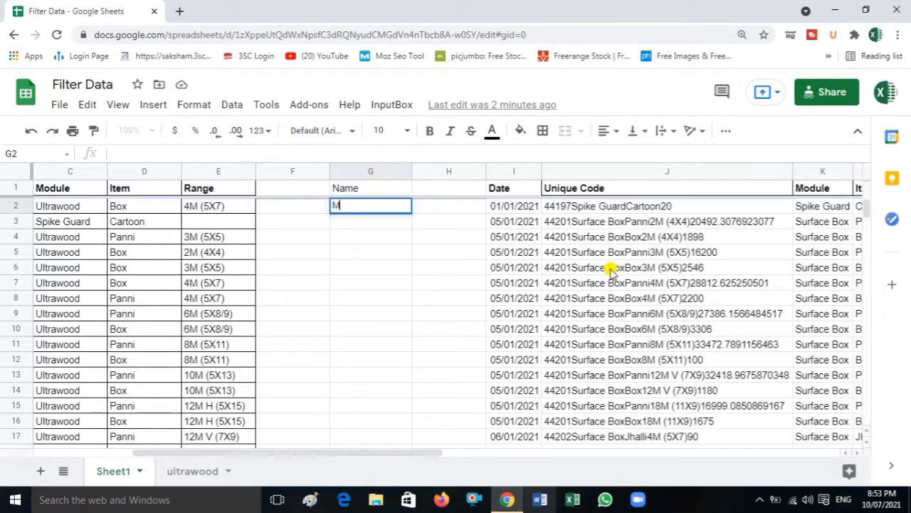
key(Return)
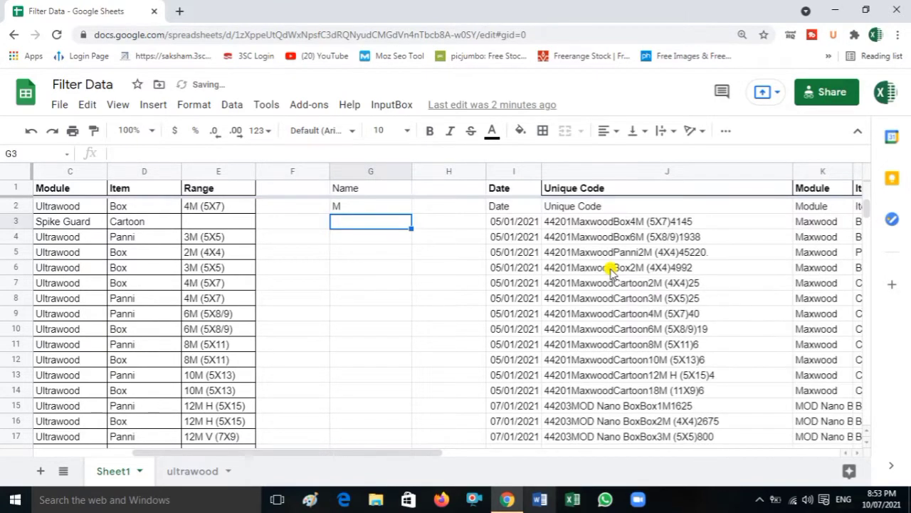
Examine the refreshed filter output across its Date, Unique Code, Module, Item and Range columns.
key(Up)
key(Right)
key(Right)
key(Right)
key(Right)
key(Right)
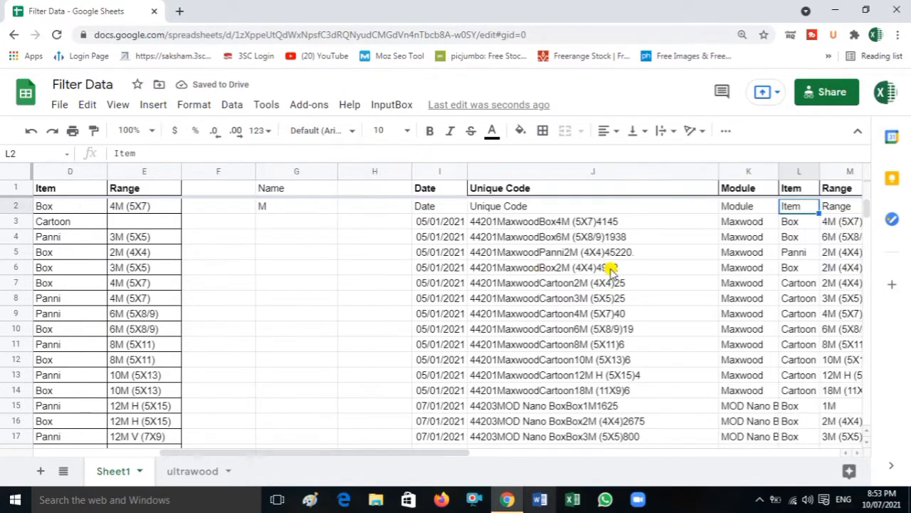
key(Right)
key(Down)
key(Left)
key(Left)
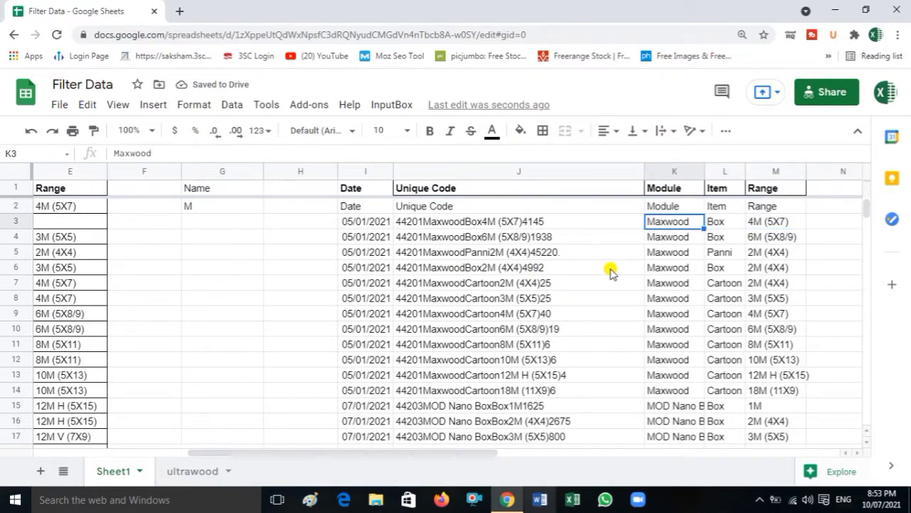
Look down the Module column of the filtered output to check which module names match the search letter.
key(Down)
key(Down)
key(Down)
key(Down)
key(Down)
key(Down)
key(Down)
key(Down)
key(Down)
key(Down)
key(Down)
key(Down)
key(Down)
key(Down)
key(Down)
key(Down)
key(Down)
key(Down)
key(Down)
key(Down)
key(Down)
key(Down)
key(Down)
key(Down)
key(Down)
key(Down)
key(Down)
key(Down)
key(Down)
key(Down)
key(Down)
key(Down)
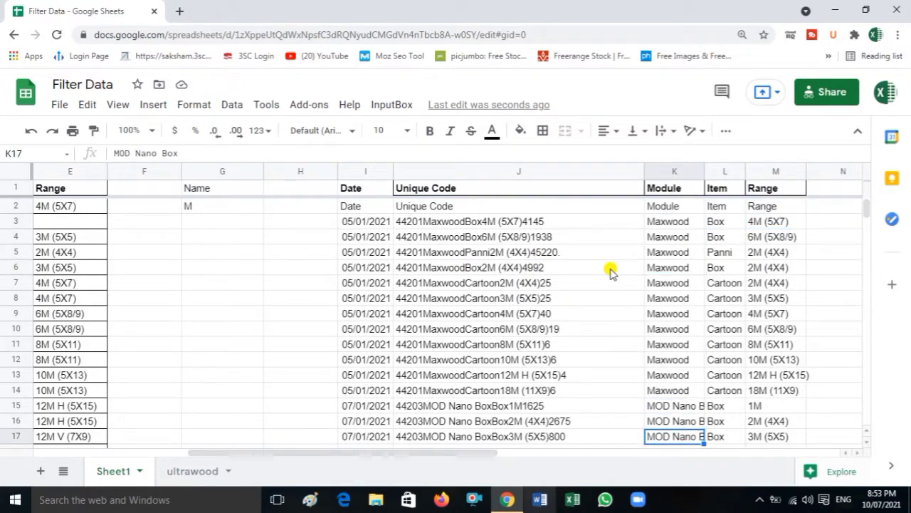
key(Up)
key(Up)
key(Up)
key(Up)
key(Up)
key(Up)
key(Up)
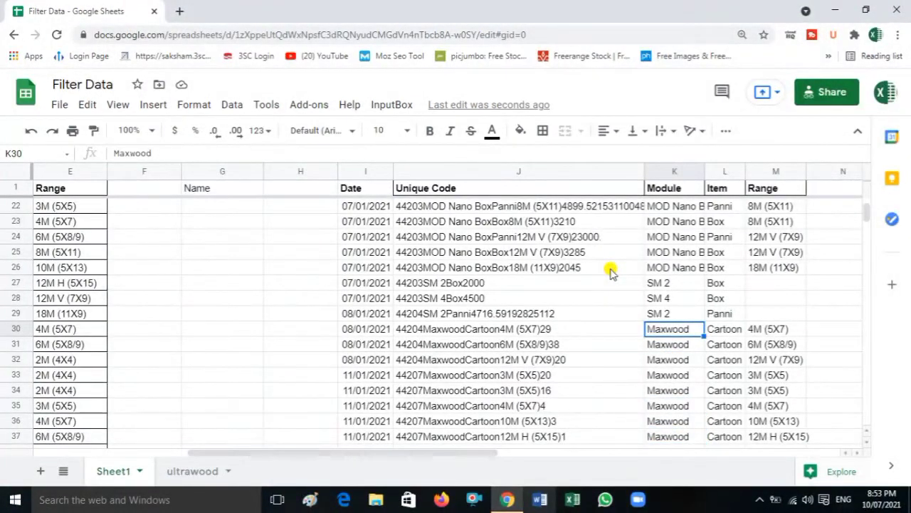
key(Down)
key(Down)
key(Down)
key(Down)
key(Down)
key(Down)
key(Down)
key(Down)
key(Down)
key(Down)
key(Down)
key(Down)
key(Down)
key(Down)
key(Down)
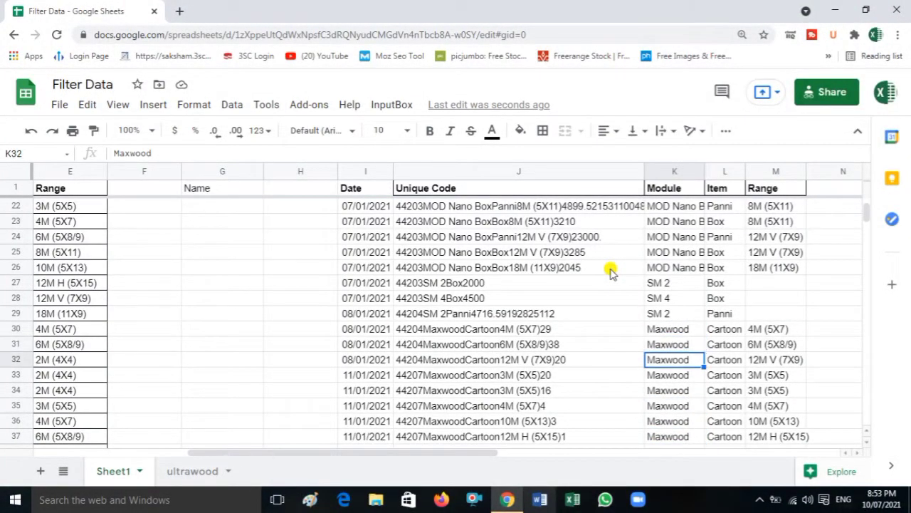
key(Down)
key(Down)
key(Down)
key(Down)
key(Down)
key(Down)
key(Down)
key(Down)
key(Down)
key(Down)
key(Down)
key(Down)
key(Down)
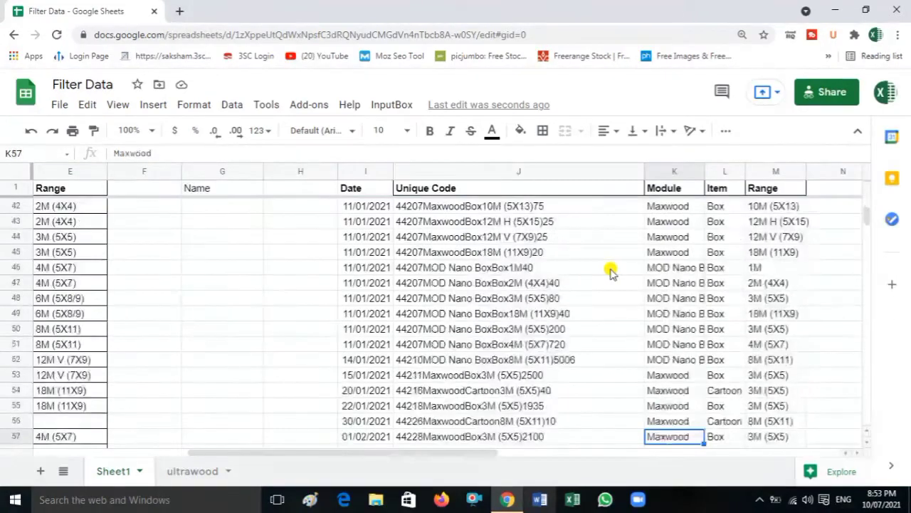
key(Down)
key(Down)
key(Down)
key(Down)
key(Down)
key(Down)
key(Down)
key(Down)
key(Down)
key(Down)
key(Down)
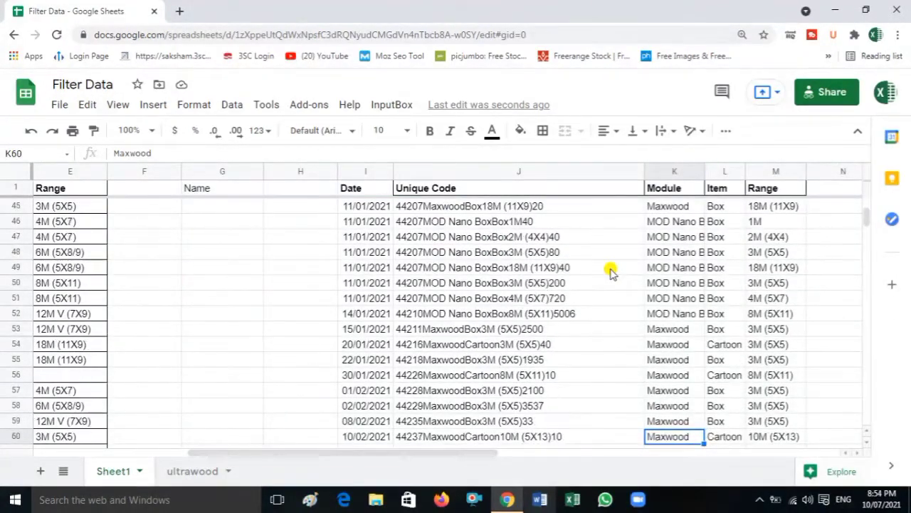
key(Down)
key(Down)
key(Down)
Check the Date and Unique Code entries further down the output, and inspect the filter formula in cell I2.
key(Left)
key(Left)
key(Left)
key(Left)
key(Left)
key(Left)
key(Left)
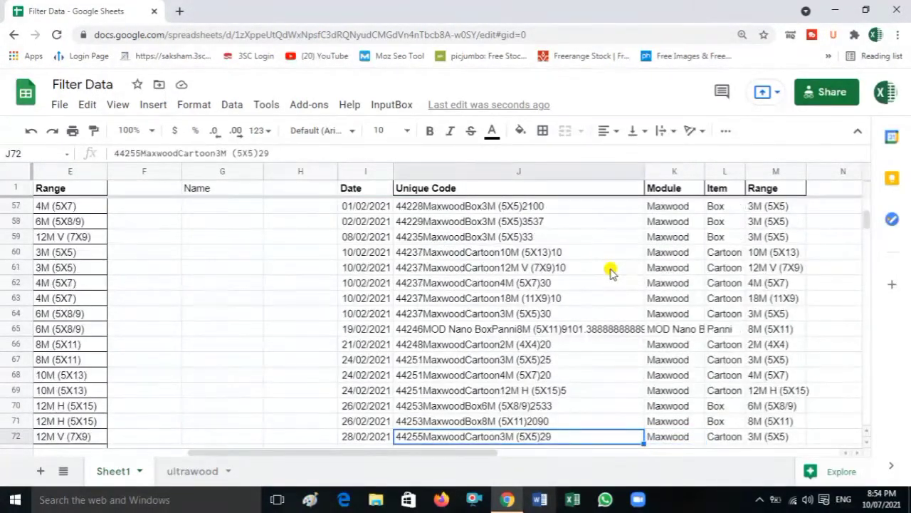
key(Right)
key(Right)
key(Right)
key(Right)
key(Right)
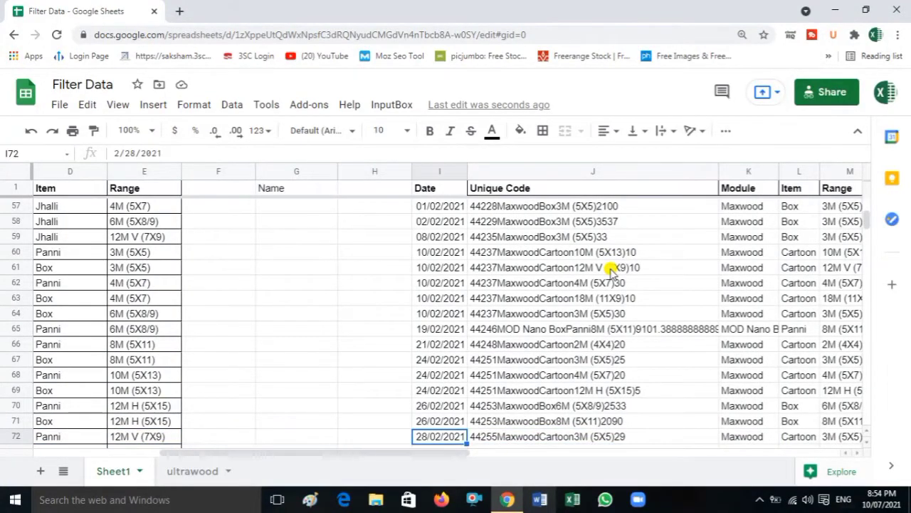
key(ctrl+Up)
key(Down)
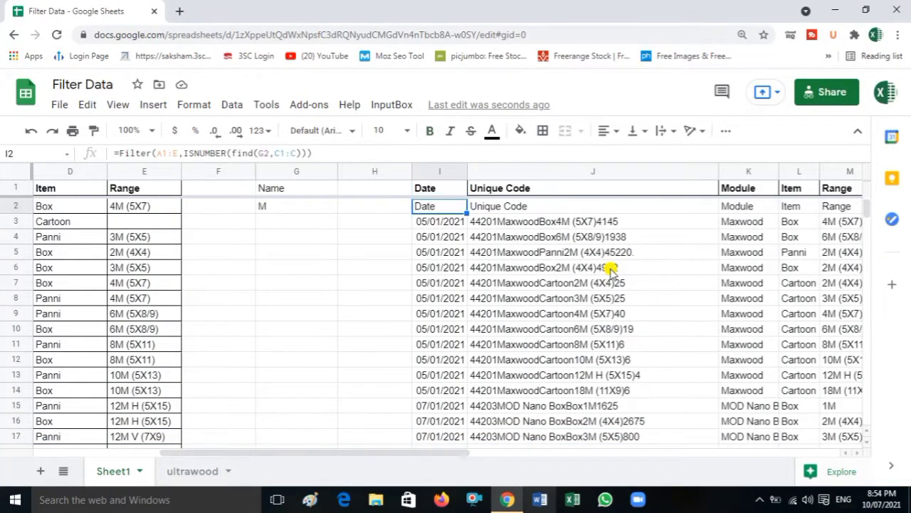
key(Down)
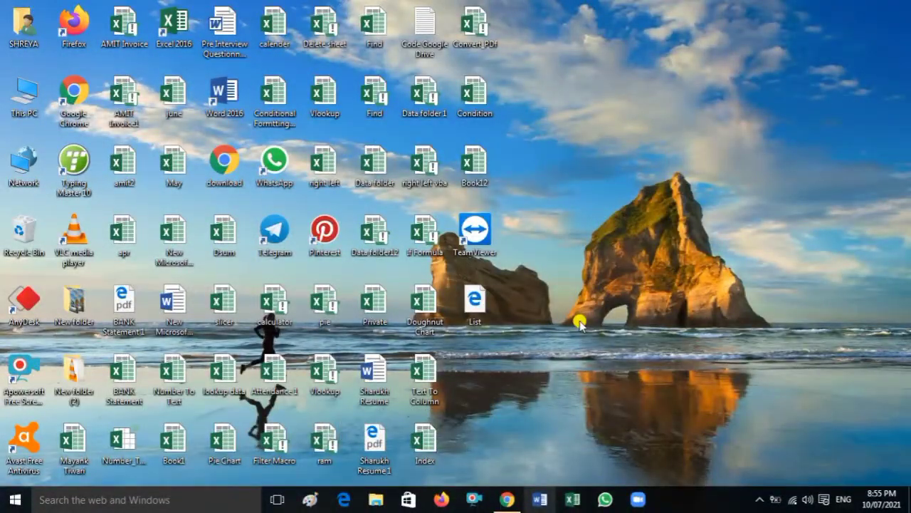
Return to the Filter Data spreadsheet and delete the filter formula with its results in I2:M170, keeping the header row.
click(507, 499)
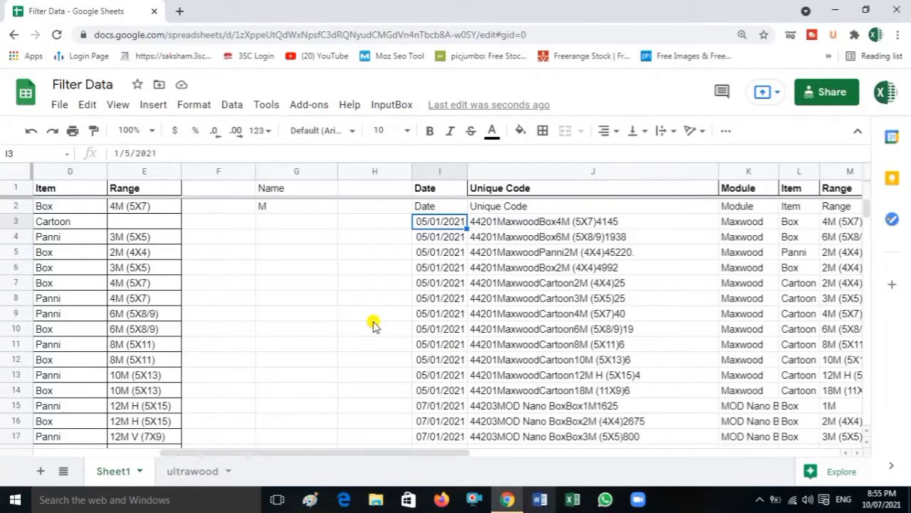
key(Up)
key(ctrl+Right)
key(ctrl+shift+Down)
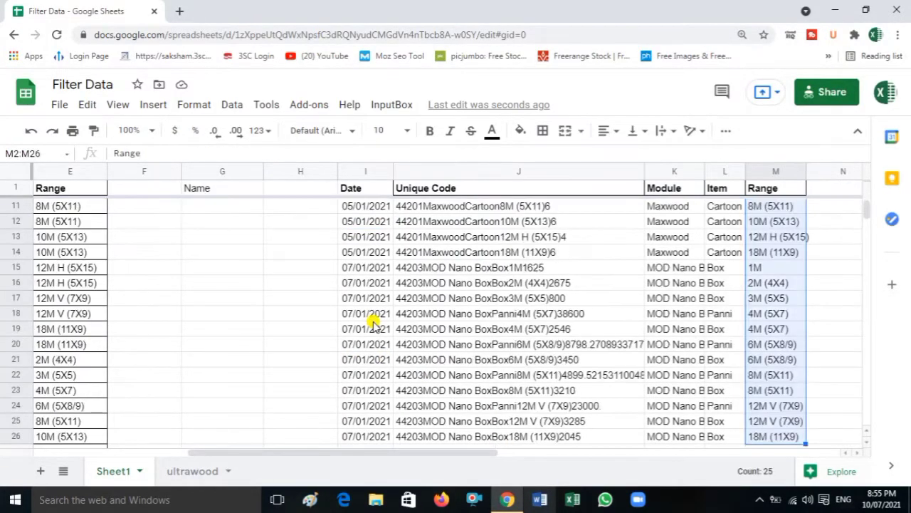
key(Left)
key(ctrl+Left)
key(ctrl+shift+Right)
key(ctrl+shift+Down)
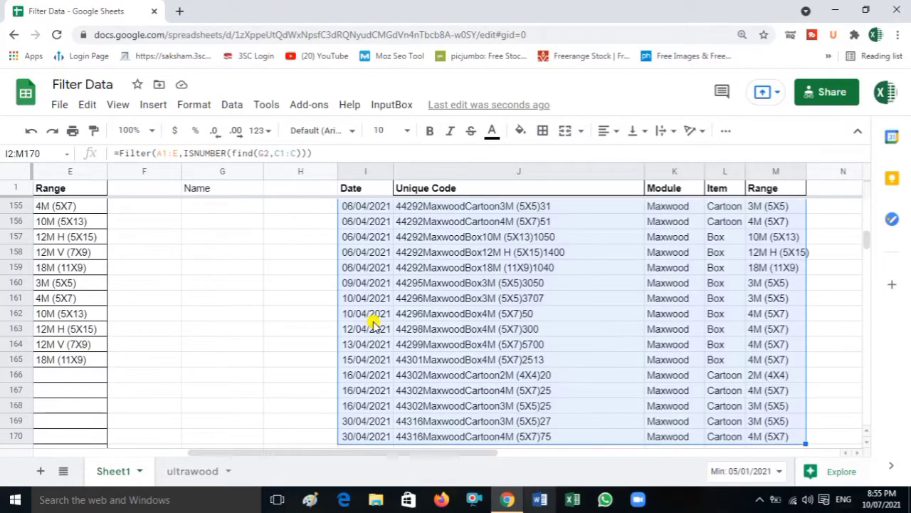
key(Delete)
key(Up)
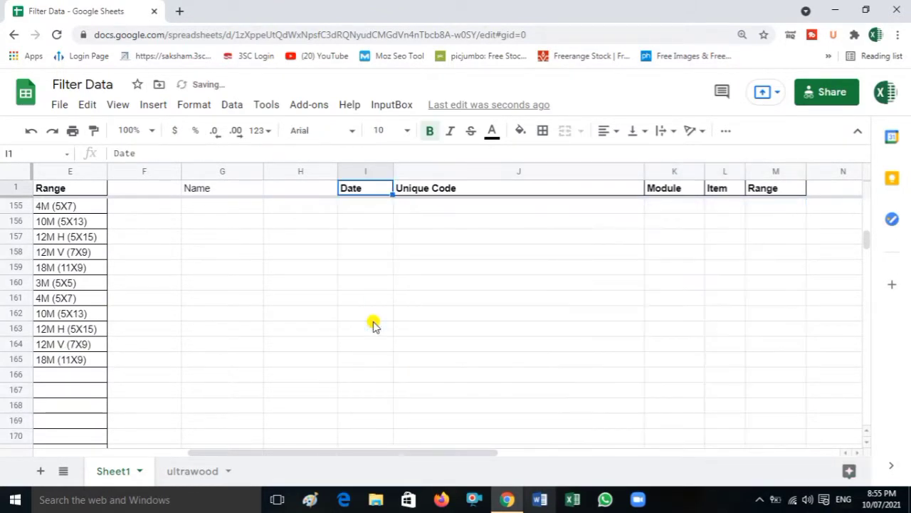
key(Left)
key(Left)
key(Left)
key(Right)
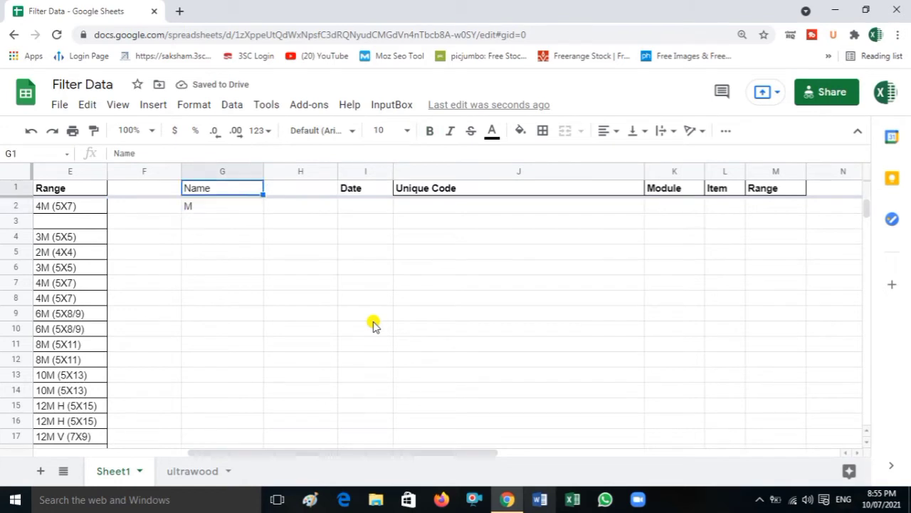
Start a FIND formula in cell I2 with the letter in G2 as the text to search for.
key(Down)
key(Right)
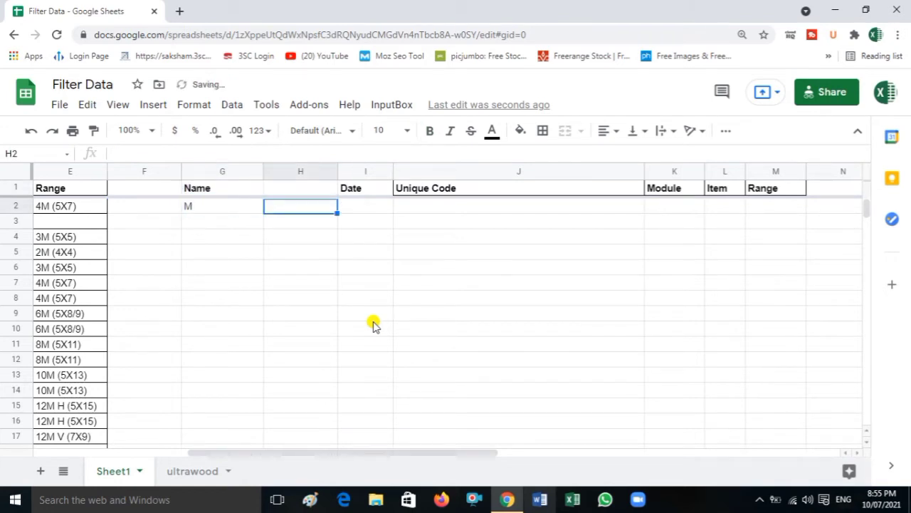
key(Right)
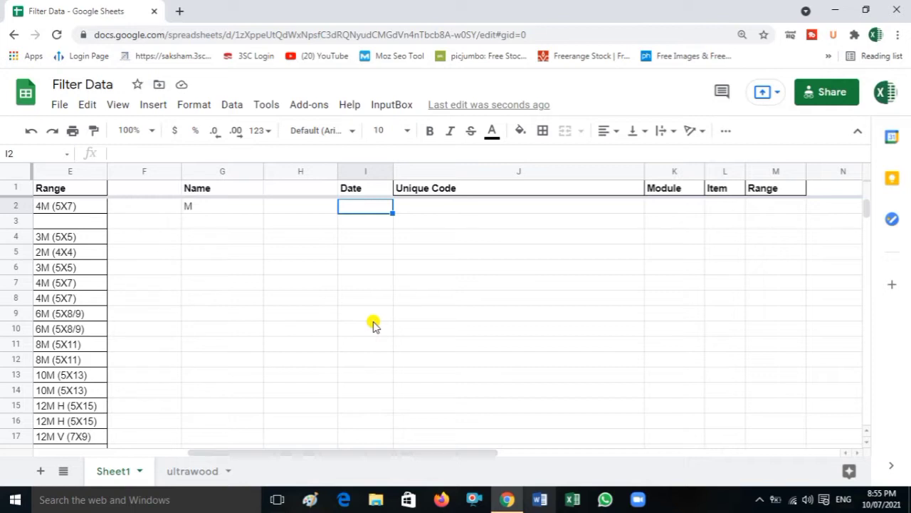
text(=)
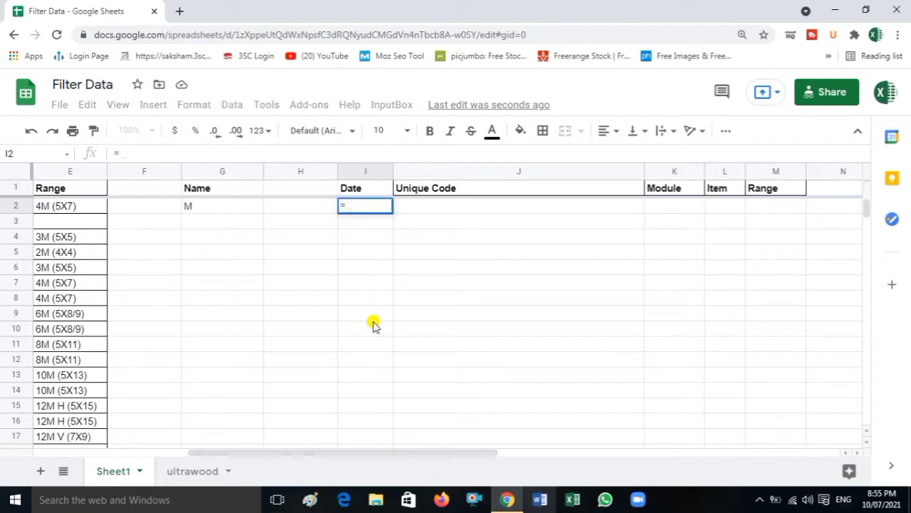
text(Fi)
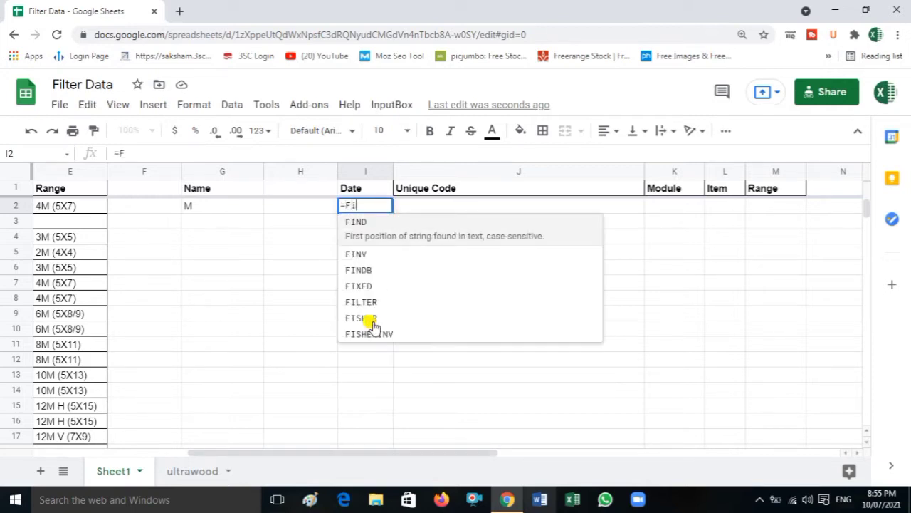
text(nd()
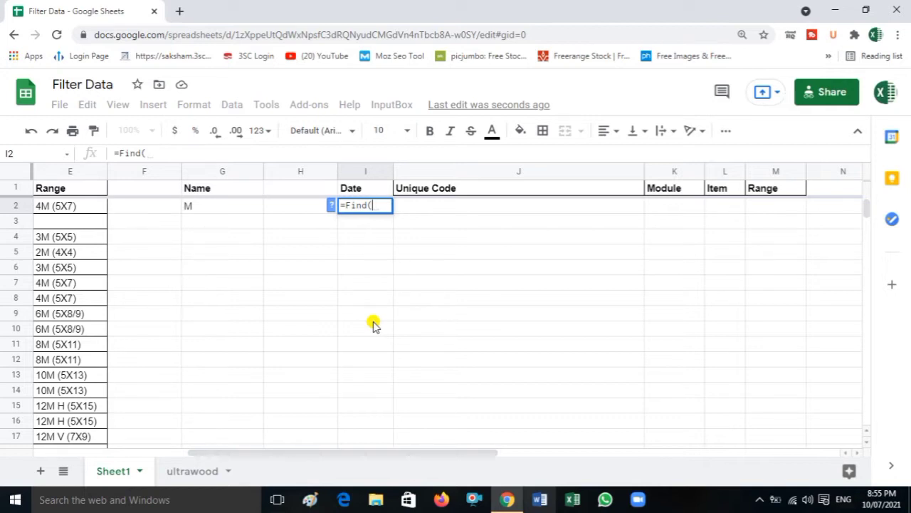
click(328, 207)
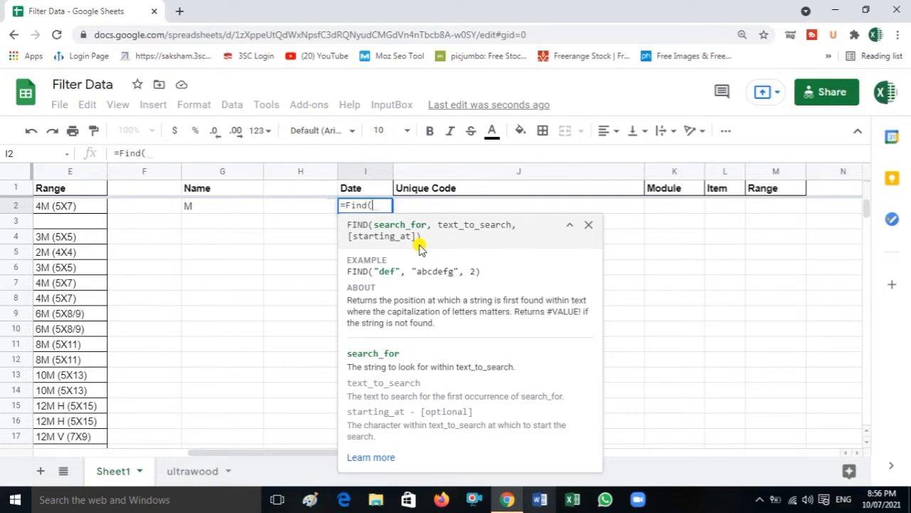
key(Left)
key(Left)
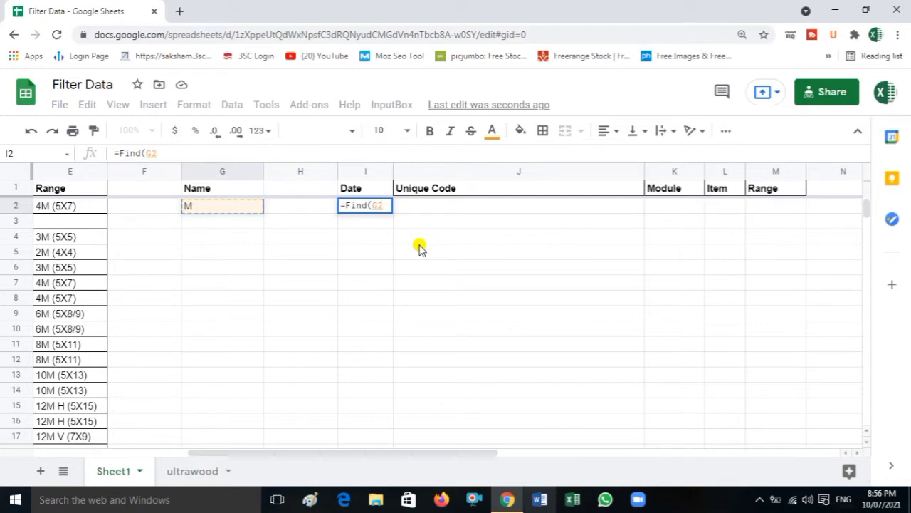
text(,)
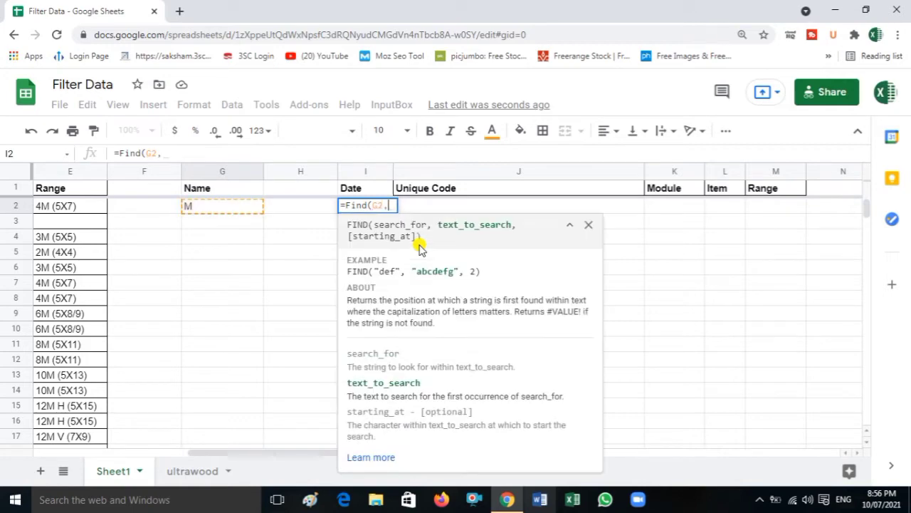
Use the open-ended Module range C2:C as the text to search and enter the formula =Find(G2,C2:C).
key(Left)
key(Left)
key(Left)
key(Left)
key(Left)
key(Left)
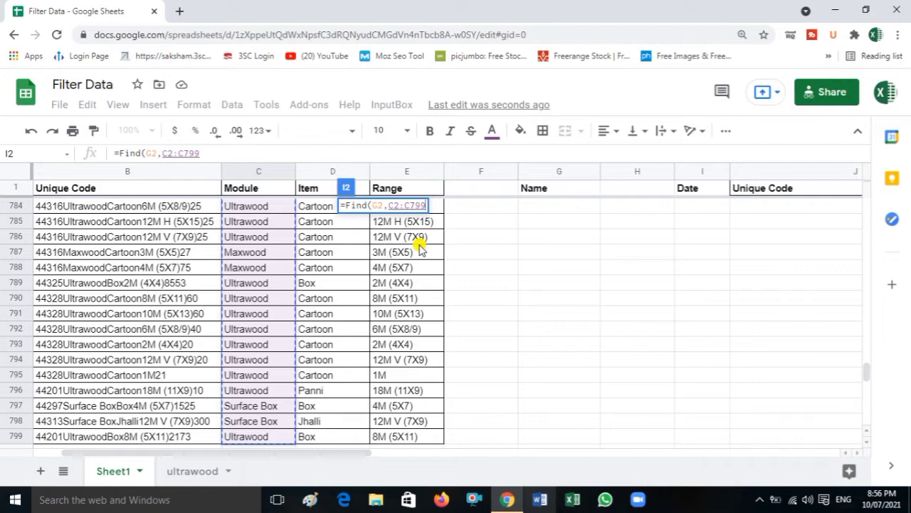
key(BackSpace)
key(BackSpace)
key(BackSpace)
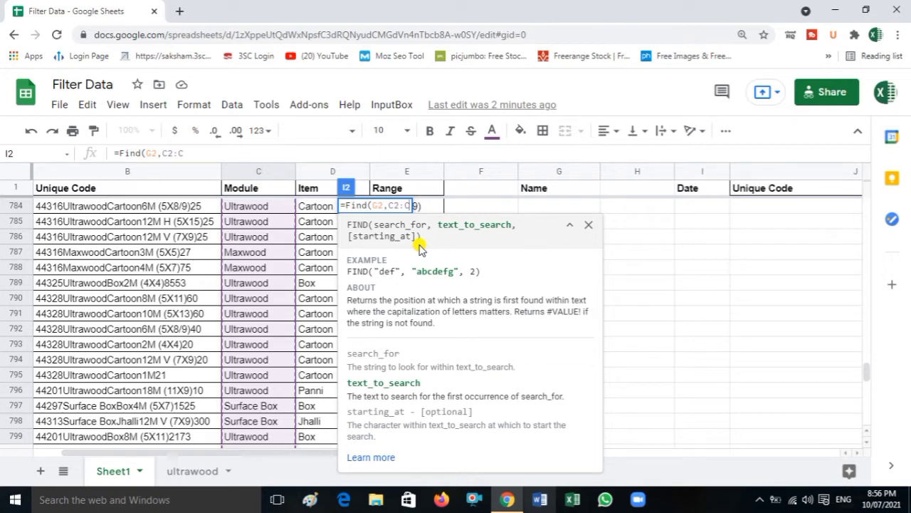
key(Delete)
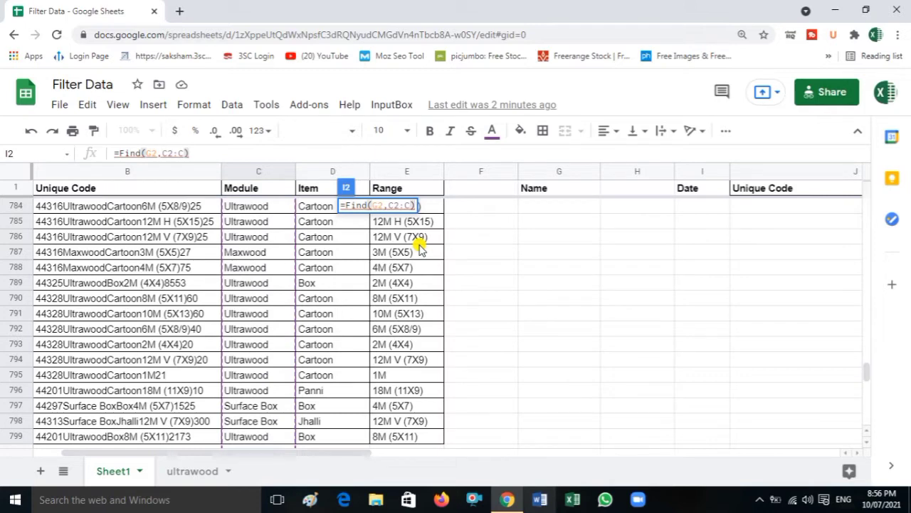
key(Return)
key(Up)
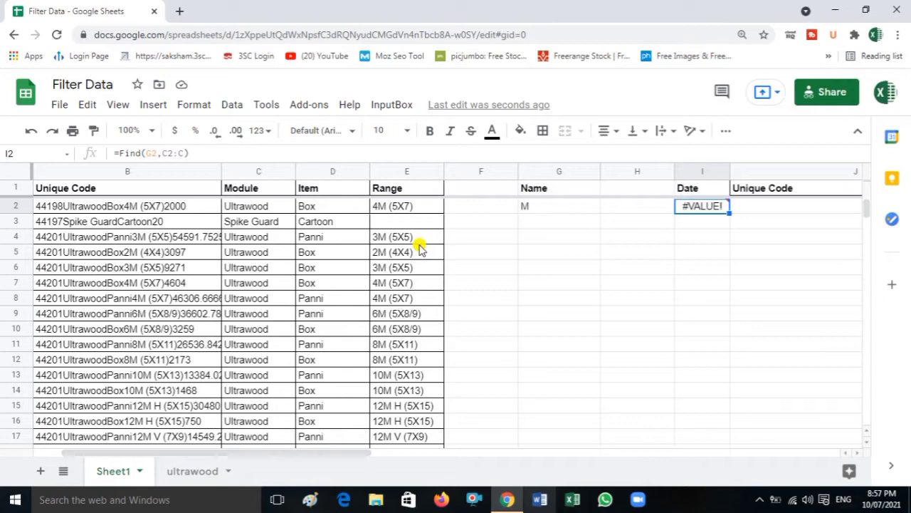
Wrap the FIND formula in I2 in ISNUMBER so it reads =ISNUMBER(Find(G2,C2:C)).
key(Left)
key(Right)
click(121, 154)
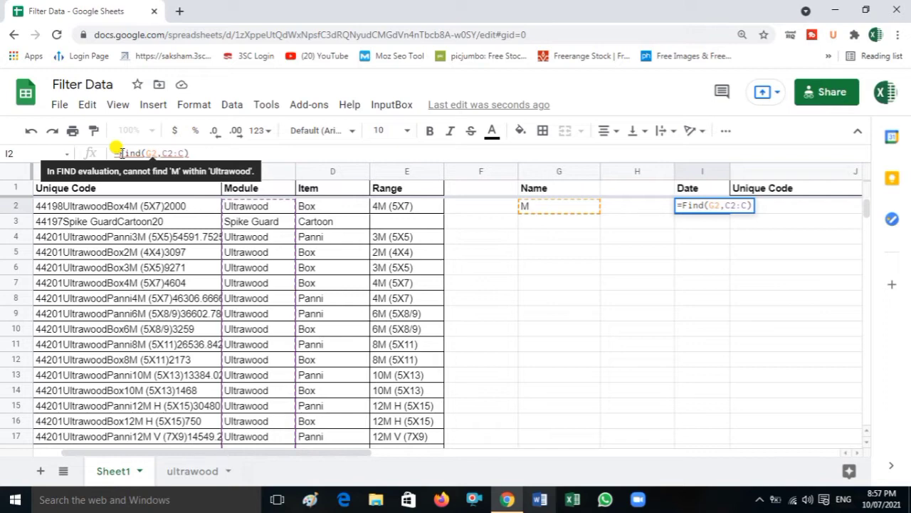
click(121, 153)
text(ISN)
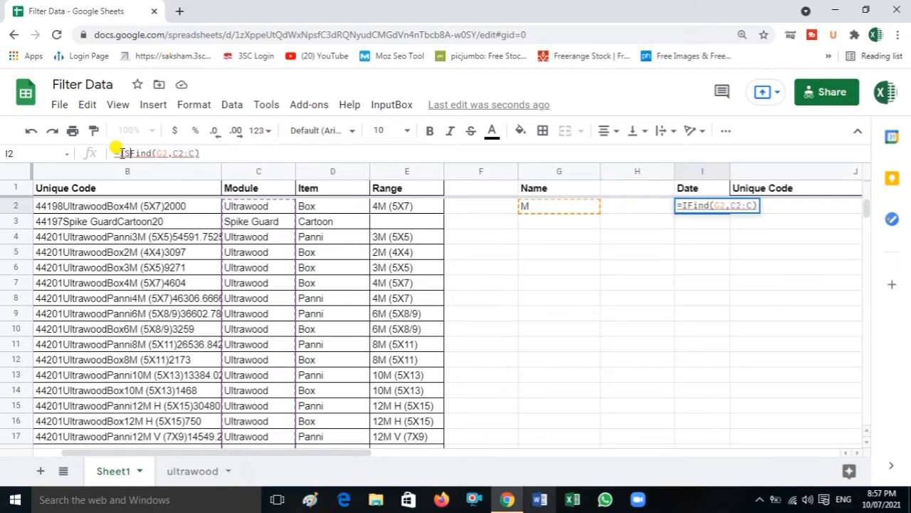
text(UMBER)
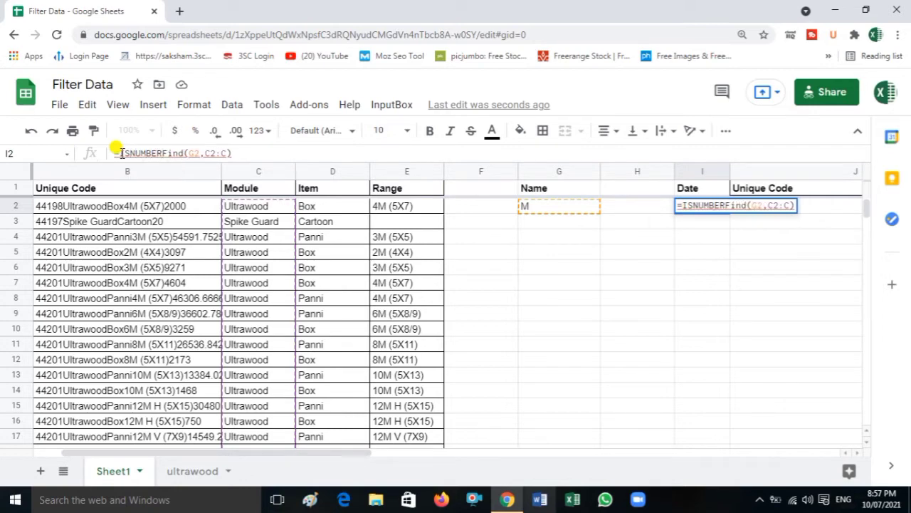
text(()
key(Right)
key(Right)
key(Right)
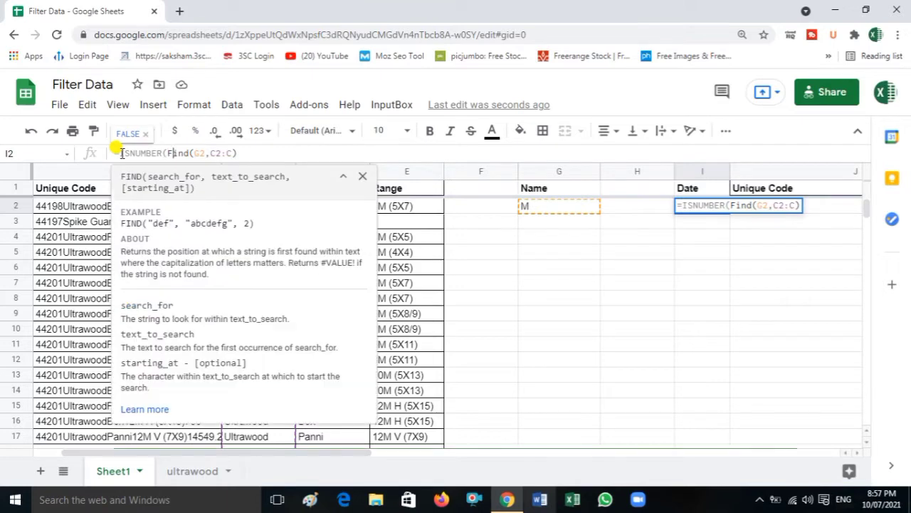
key(Right)
key(Right)
key(Right)
key(Right)
key(Right)
key(Right)
key(Right)
key(Right)
key(Right)
key(Right)
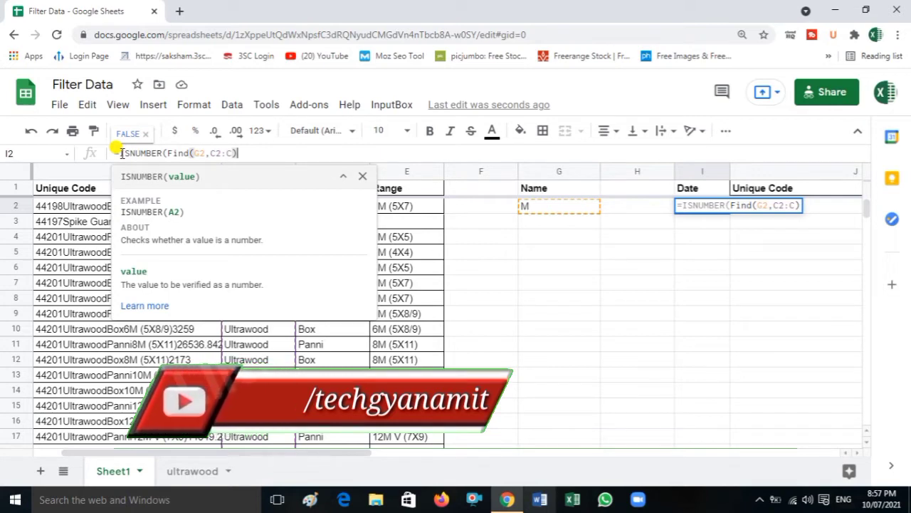
text())
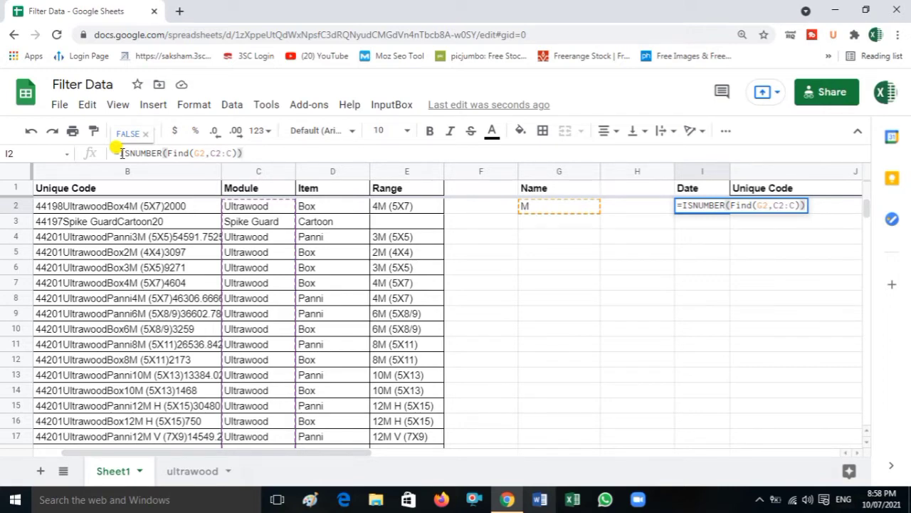
key(Return)
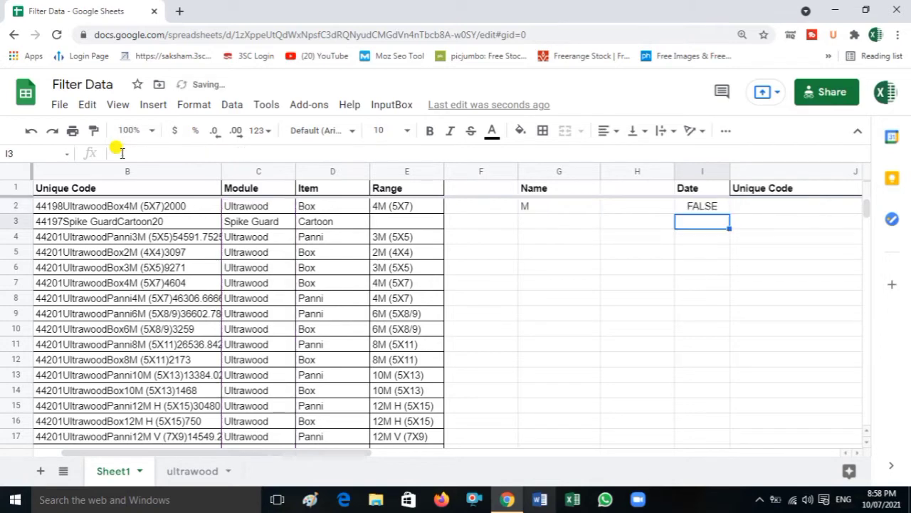
Put a FILTER function around the ISNUMBER formula in I2, with ISNUMBER as the condition and the range argument left empty before it.
key(Up)
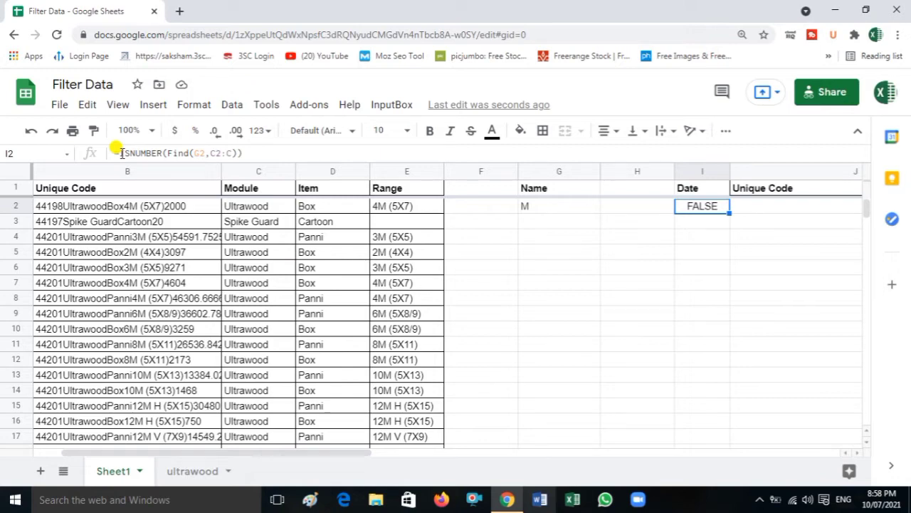
click(121, 153)
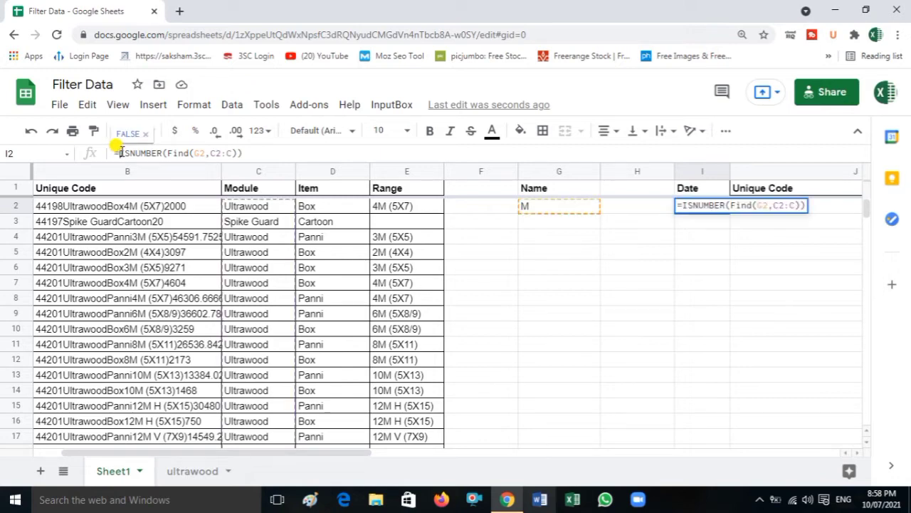
text(FILTER)
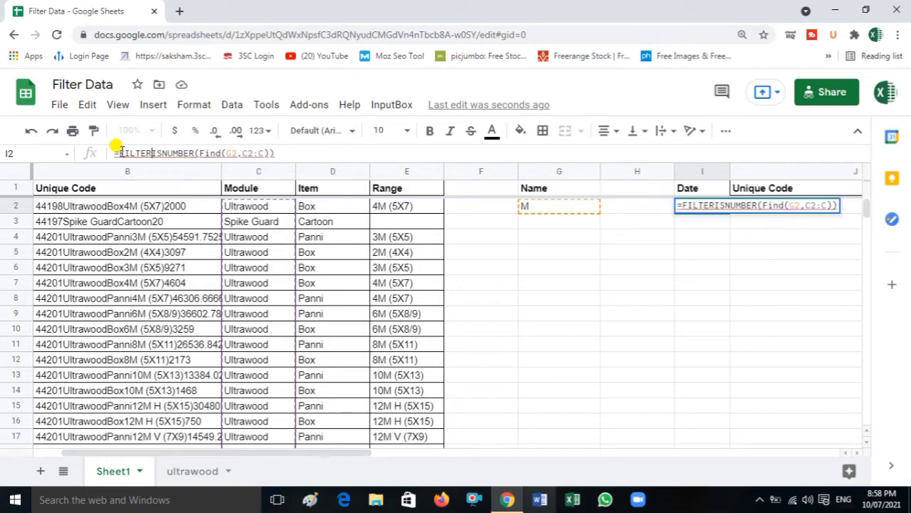
text(()
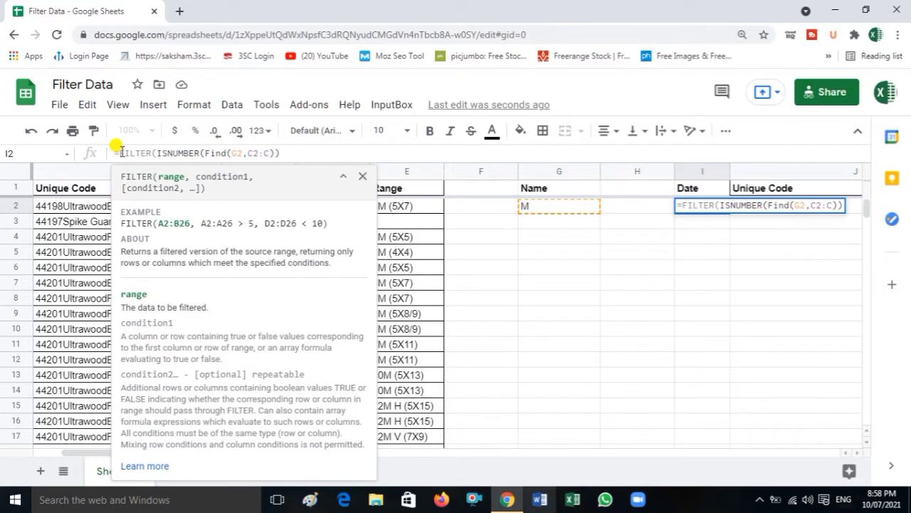
text(,)
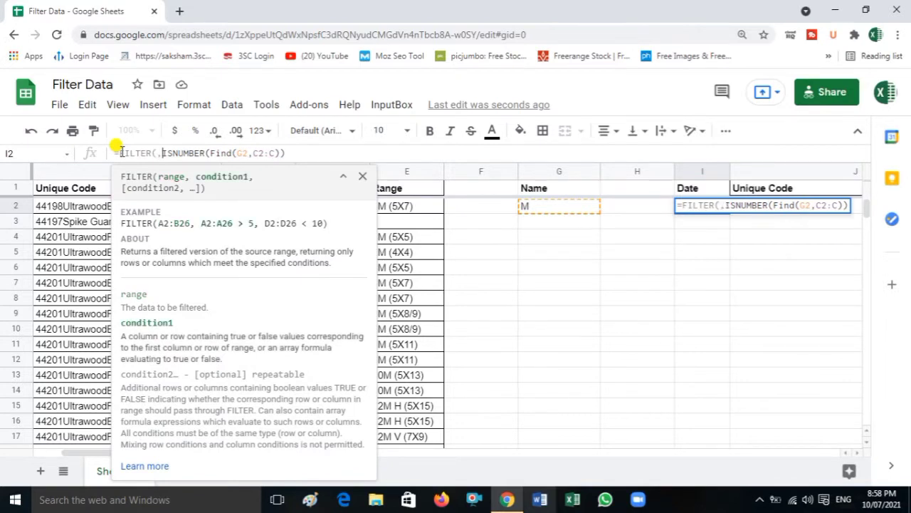
key(Left)
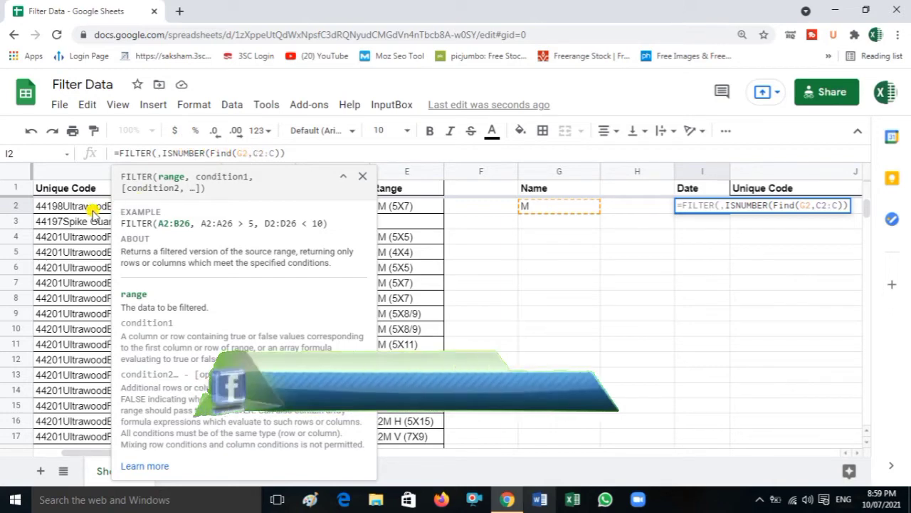
Set the FILTER range to the open-ended source data A2:E and enter =FILTER(A2:E,ISNUMBER(Find(G2,C2:C))) in I2.
click(362, 178)
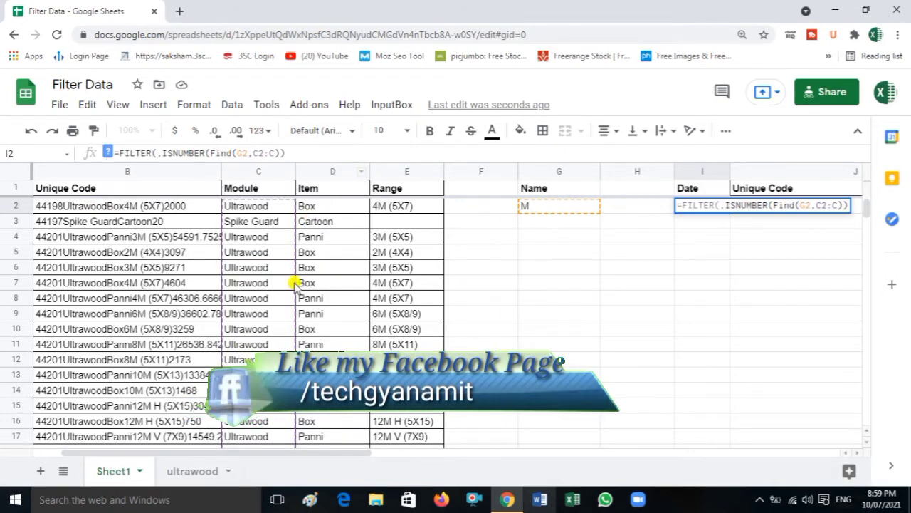
drag(168, 452, 143, 452)
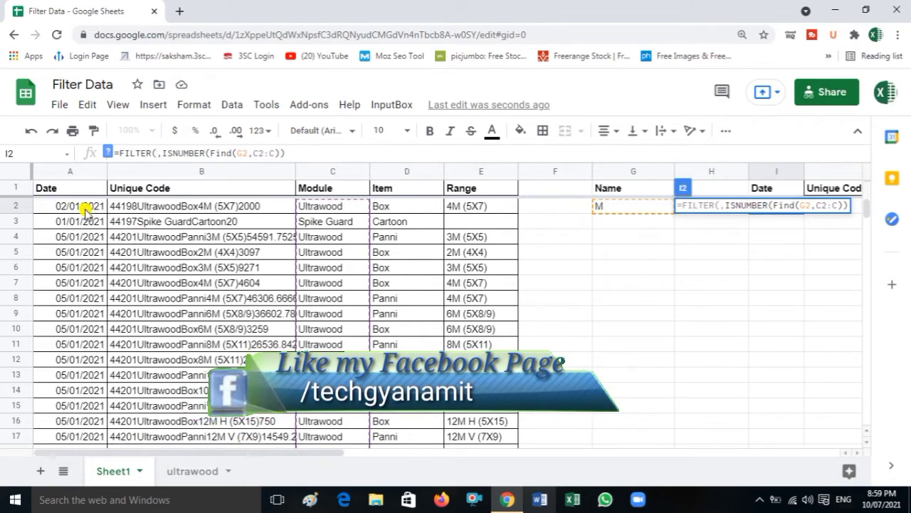
drag(79, 206, 291, 328)
drag(462, 326, 470, 334)
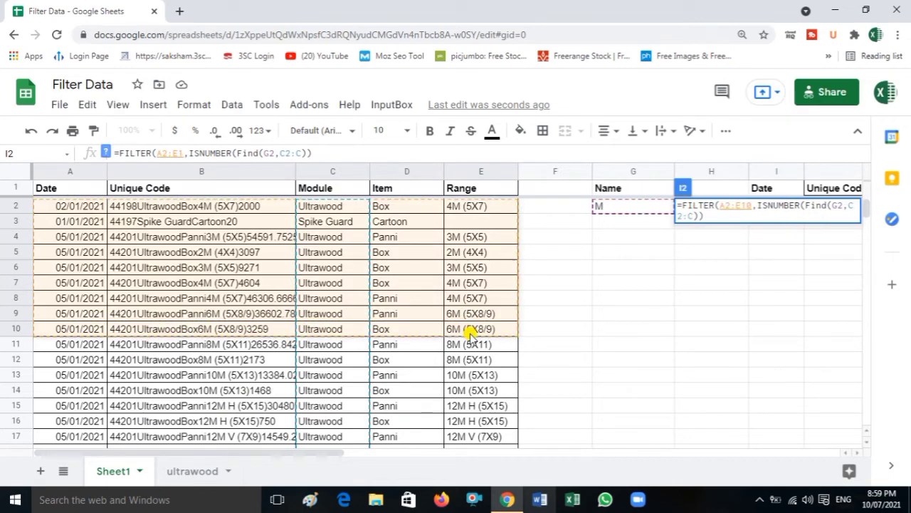
key(BackSpace)
key(BackSpace)
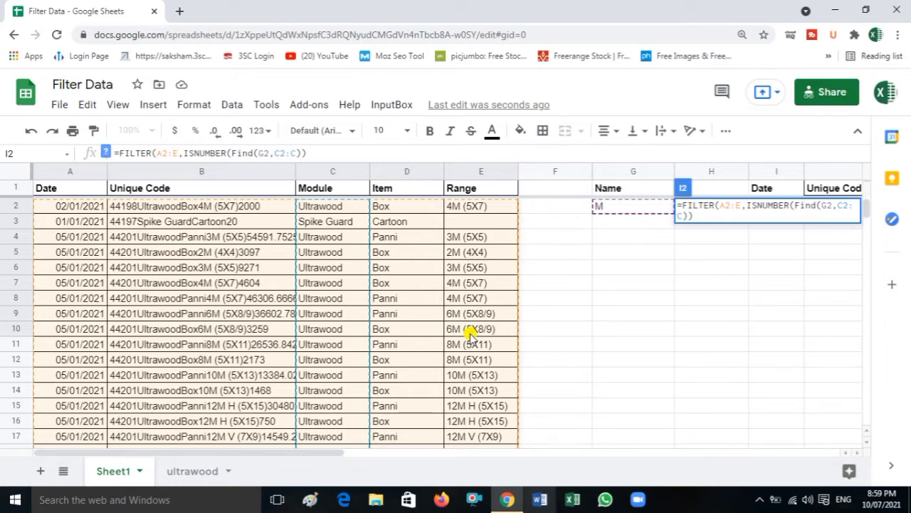
click(324, 151)
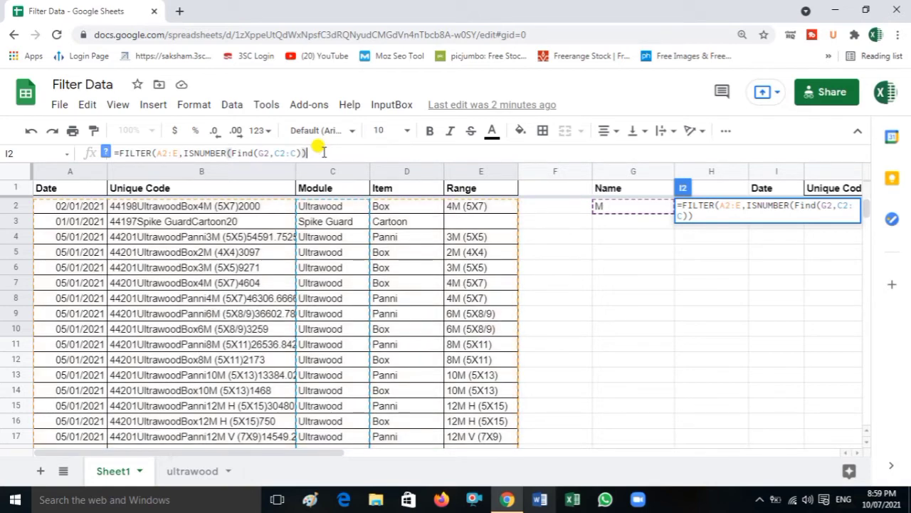
text())
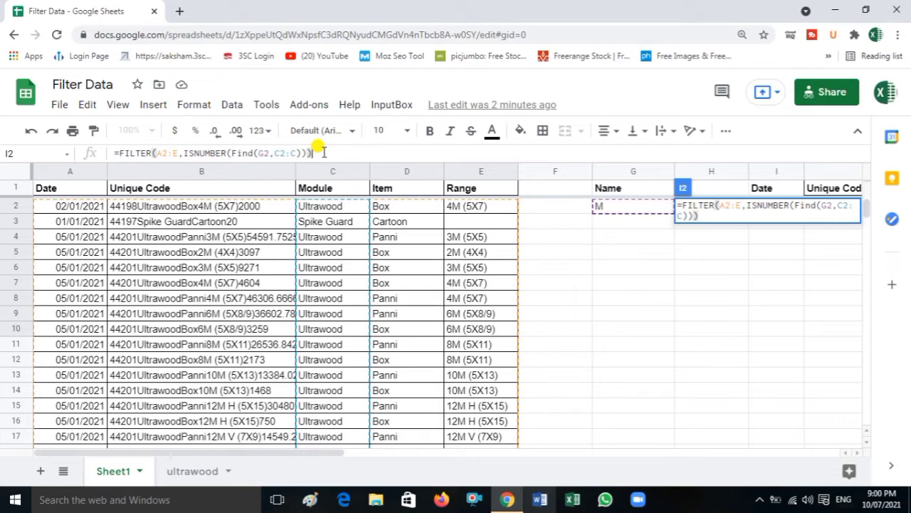
key(Return)
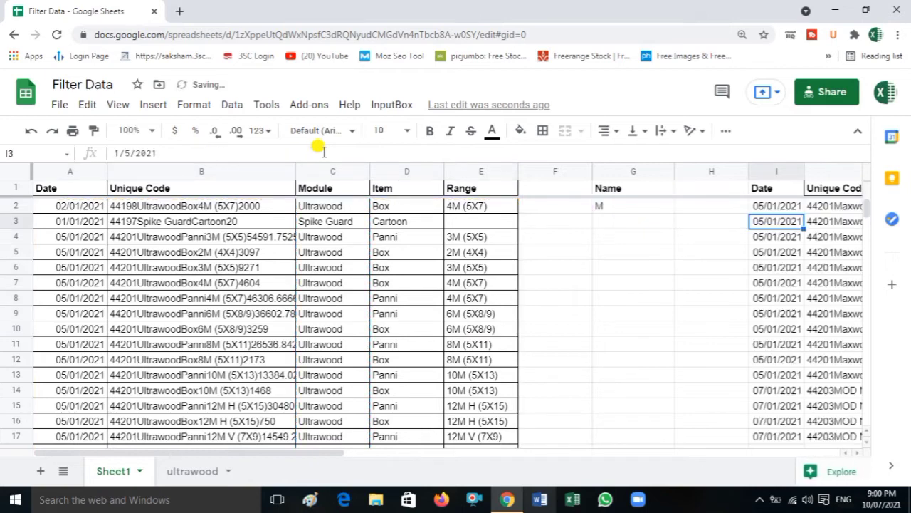
Check the search letter in G2 and look down the source Module column for names containing that letter.
key(Up)
key(Left)
key(Left)
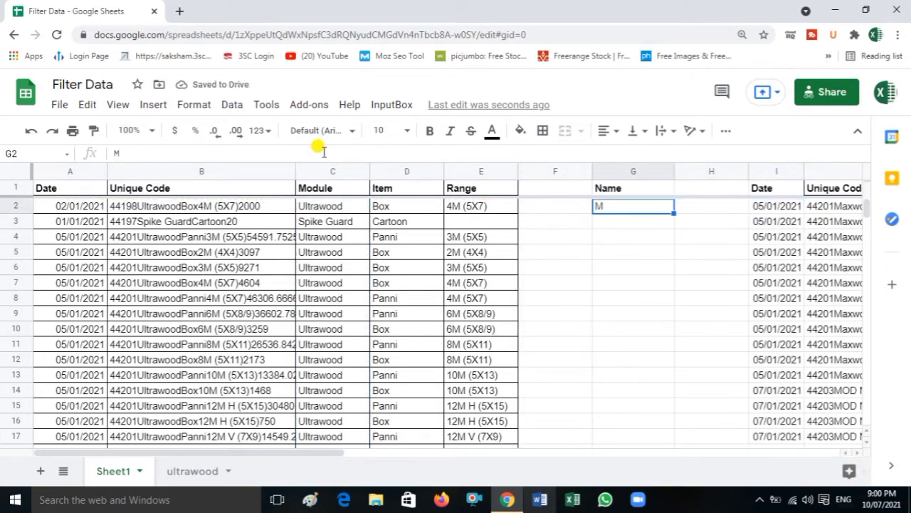
click(317, 206)
key(Down)
key(Down)
key(Down)
key(Down)
key(Down)
key(Down)
key(Down)
key(Down)
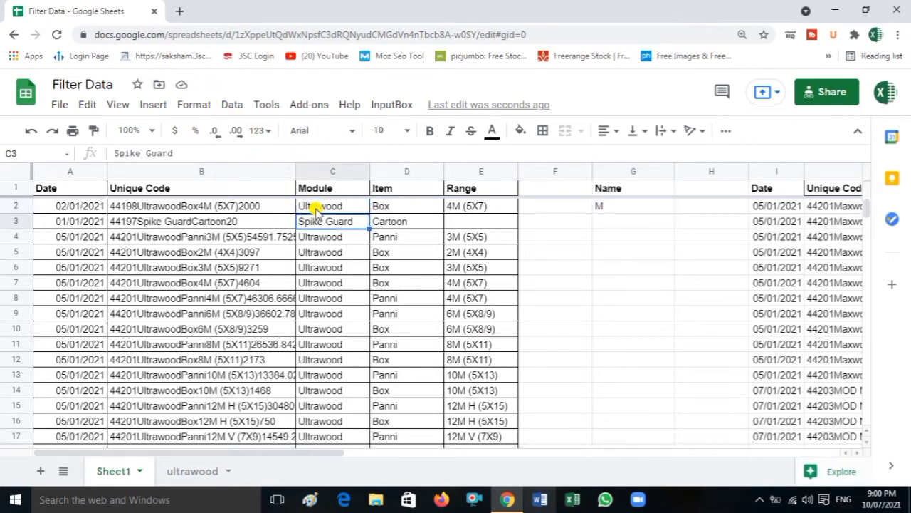
key(Down)
key(Down)
key(Down)
key(Down)
key(Down)
key(Down)
key(Down)
key(Down)
key(Down)
key(Down)
key(Down)
key(Down)
key(Down)
key(Down)
key(Down)
key(Down)
key(Down)
key(Down)
key(Down)
key(Down)
key(Down)
key(Down)
key(Down)
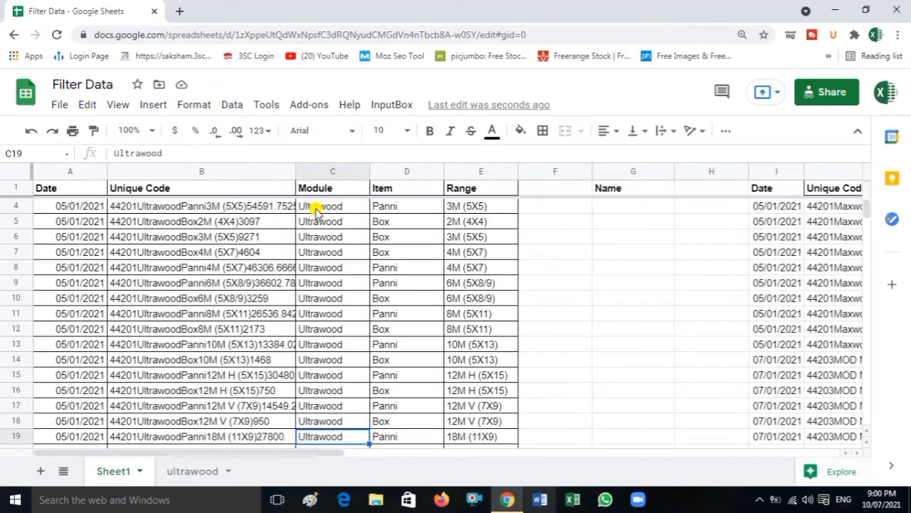
key(Up)
key(Up)
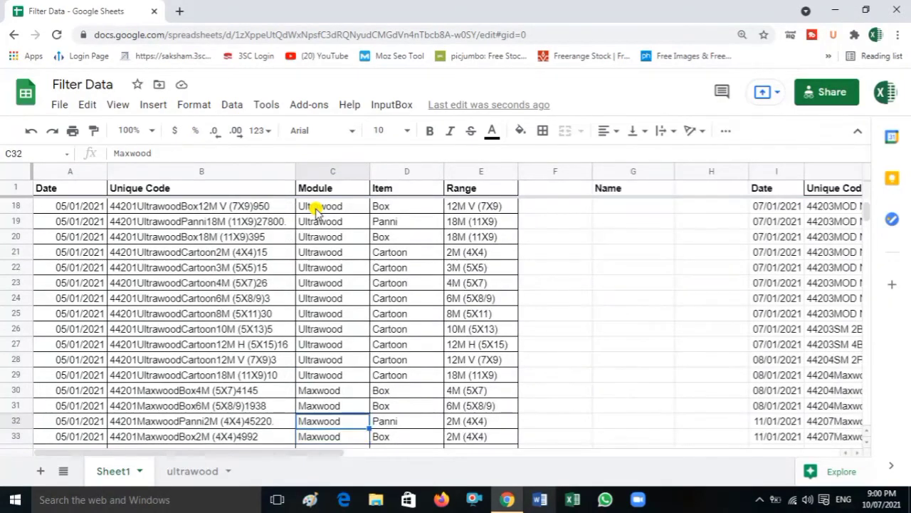
key(Down)
key(Down)
key(Down)
key(Down)
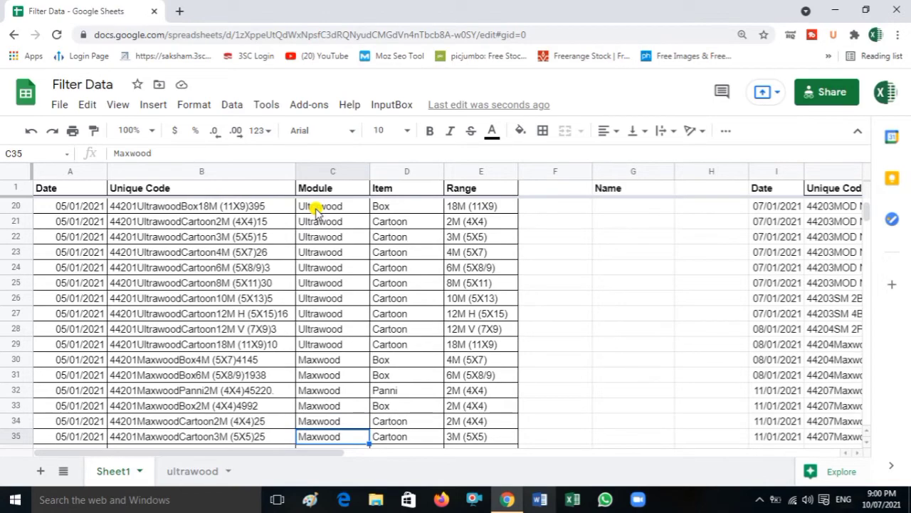
Move across to the filtered output and review its rows from row 35 back up to the Module header.
key(Right)
key(Right)
key(Right)
key(Right)
key(Right)
key(Right)
key(Right)
key(Right)
key(Right)
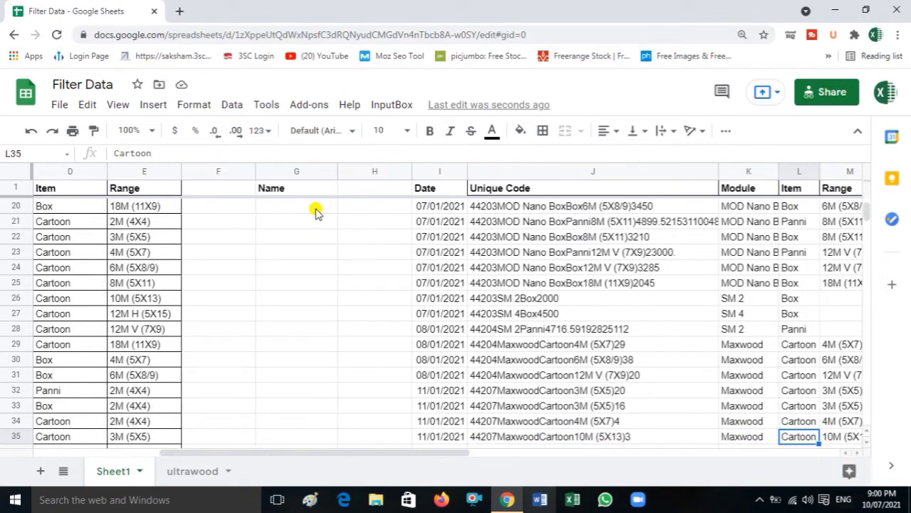
key(Up)
key(Up)
key(Up)
key(Up)
key(Up)
key(Up)
key(Up)
key(Up)
key(Up)
key(Up)
key(Up)
key(Up)
key(Up)
key(Up)
key(Up)
key(Up)
key(Up)
key(Up)
key(Up)
key(Up)
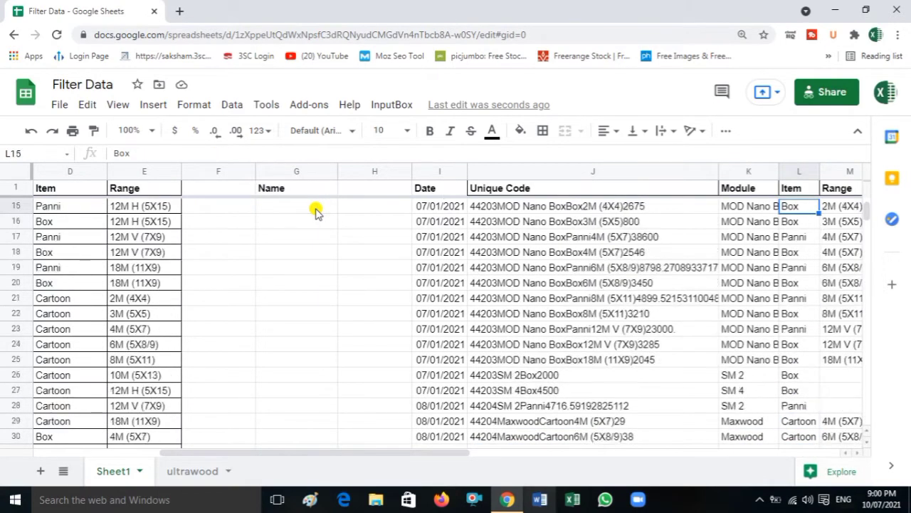
key(Up)
key(Up)
key(Up)
key(Up)
key(Up)
key(Up)
key(Up)
key(Up)
key(Up)
key(Up)
key(Up)
key(Up)
key(Up)
key(Left)
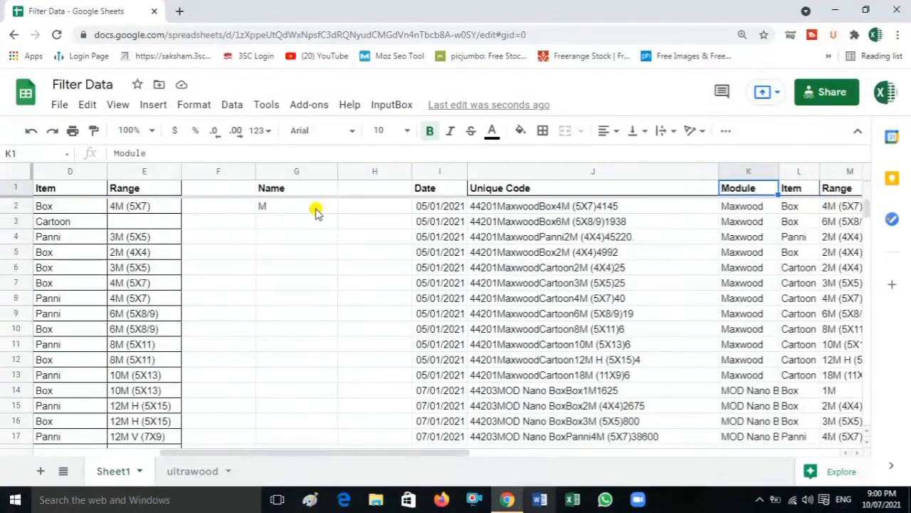
Look down the filtered Module column K from its header to row 107, checking that every name contains the search letter in G2.
key(Down)
key(Down)
key(Down)
key(Down)
key(Down)
key(Down)
key(Down)
key(Down)
key(Down)
key(Down)
key(Down)
key(Down)
key(Down)
key(Down)
key(Down)
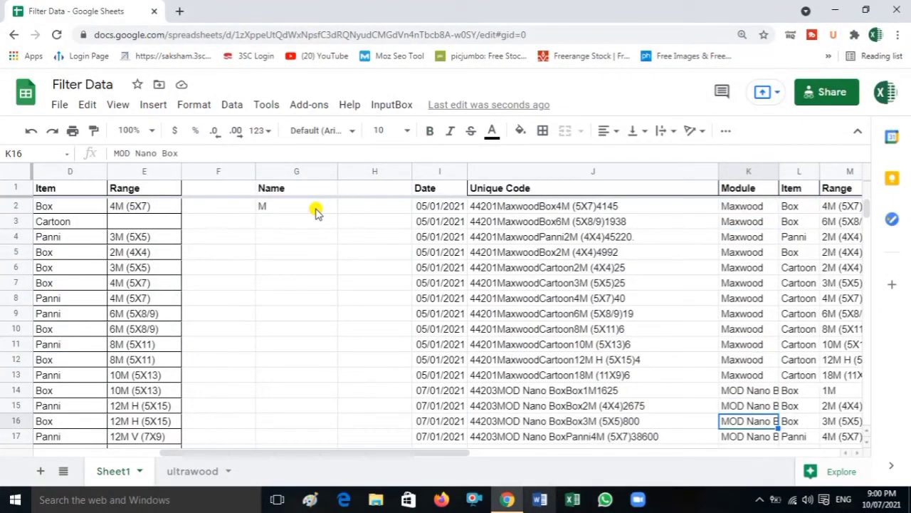
key(Up)
key(Up)
key(Down)
key(Down)
key(Down)
key(Down)
key(Down)
key(Down)
key(Down)
key(Down)
key(Down)
key(Down)
key(Down)
key(Down)
key(Down)
key(Down)
key(Down)
key(Down)
key(Down)
key(Down)
key(Down)
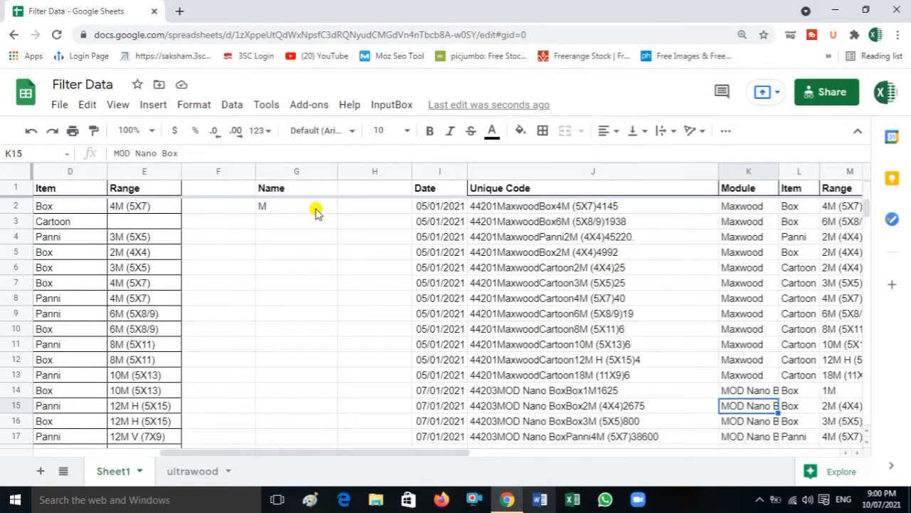
key(Up)
key(Up)
key(Up)
key(Up)
key(Up)
key(Up)
key(Up)
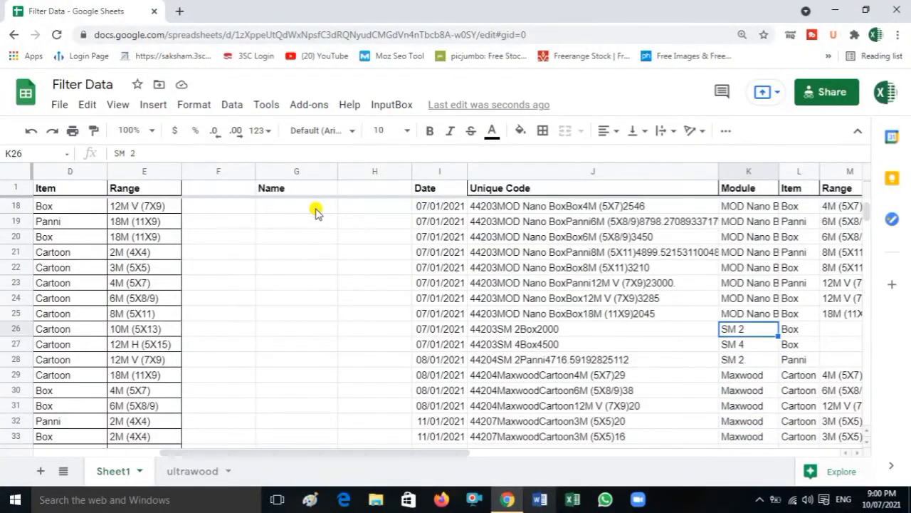
key(Down)
key(Down)
key(Down)
key(Down)
key(Down)
key(Down)
key(Down)
key(Down)
key(Down)
key(Down)
key(Down)
key(Down)
key(Down)
key(Down)
key(Down)
key(Down)
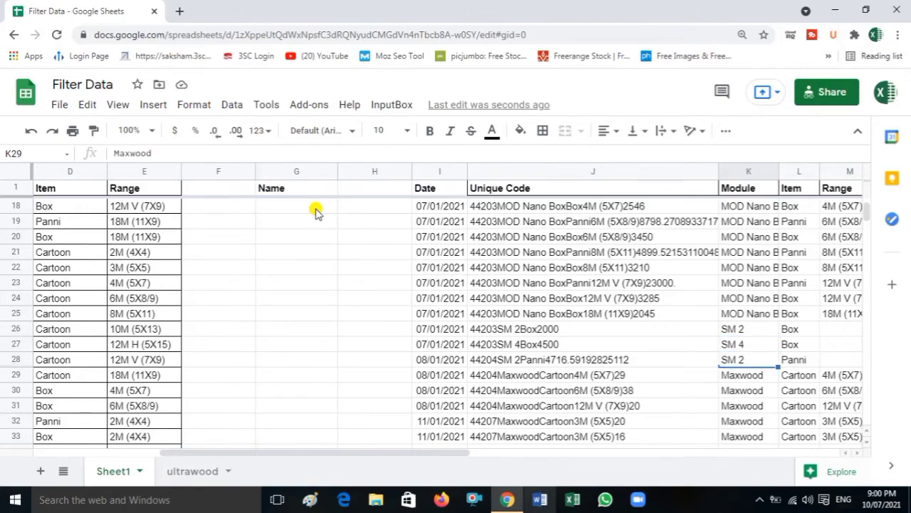
key(Down)
key(Down)
key(Down)
key(Down)
key(Down)
key(Down)
key(Down)
key(Down)
key(Down)
key(Down)
key(Down)
key(Down)
key(Down)
key(Down)
key(Down)
key(Down)
key(Down)
key(Down)
key(Down)
key(Down)
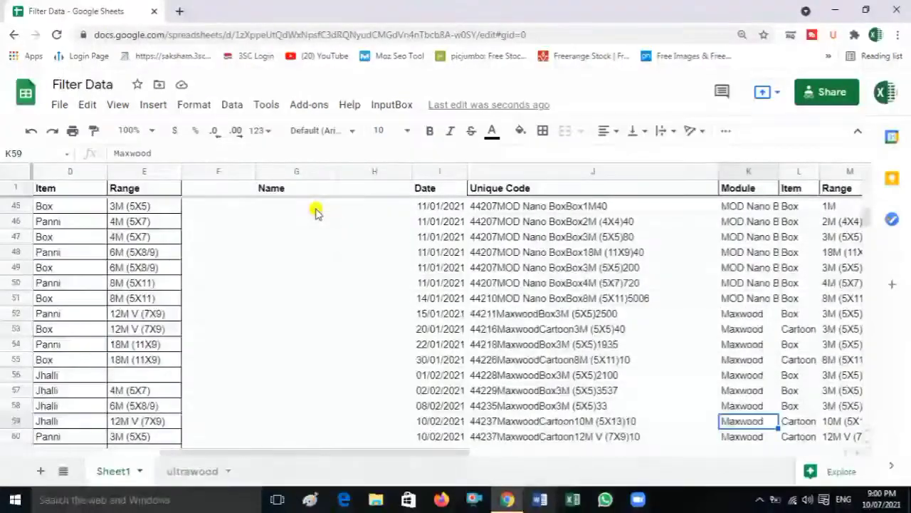
key(Down)
key(Down)
key(Down)
key(Down)
key(Down)
key(Down)
key(Down)
key(Down)
key(Down)
key(Down)
key(Down)
key(Down)
key(Down)
key(Down)
key(Down)
key(Up)
key(Up)
key(Up)
key(Up)
key(Up)
key(Up)
key(Up)
key(Up)
key(Up)
key(Up)
key(Up)
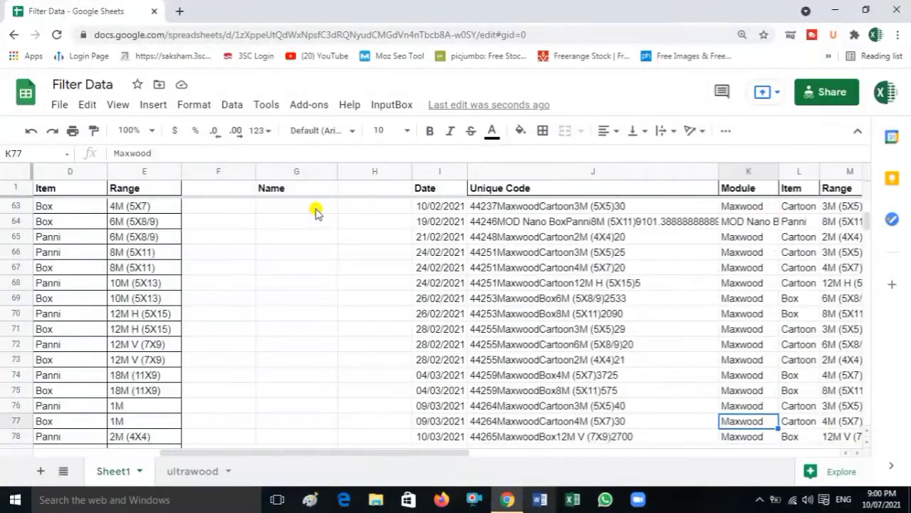
key(Up)
key(Up)
key(Down)
key(Down)
key(Down)
key(Down)
key(Down)
key(Down)
key(Down)
key(Down)
key(Down)
key(Down)
key(Down)
key(Down)
key(Down)
key(Down)
key(Down)
key(Down)
key(Down)
key(Down)
key(Down)
key(Down)
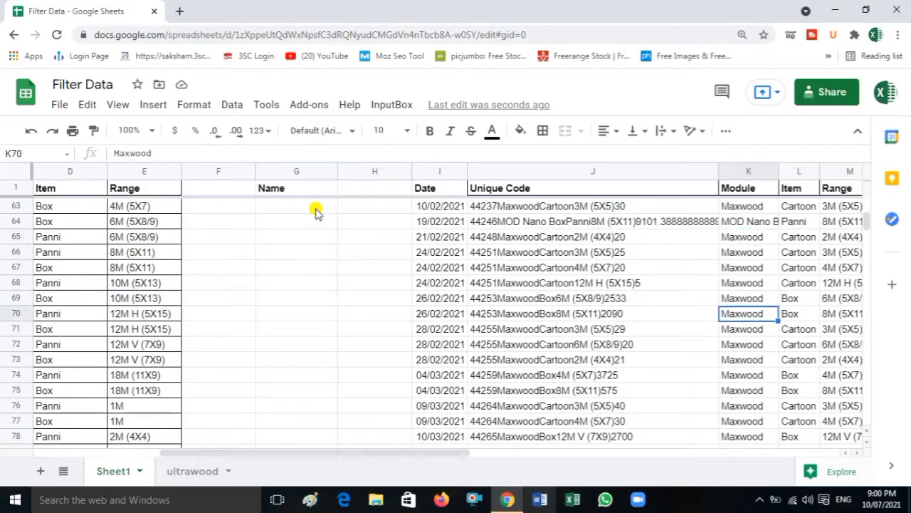
key(Down)
key(Down)
key(Down)
key(Down)
key(Down)
key(Down)
key(Down)
key(Down)
key(Down)
key(Down)
key(Down)
key(Down)
key(Down)
key(Down)
key(Down)
key(Down)
key(Down)
key(Down)
key(Down)
key(Down)
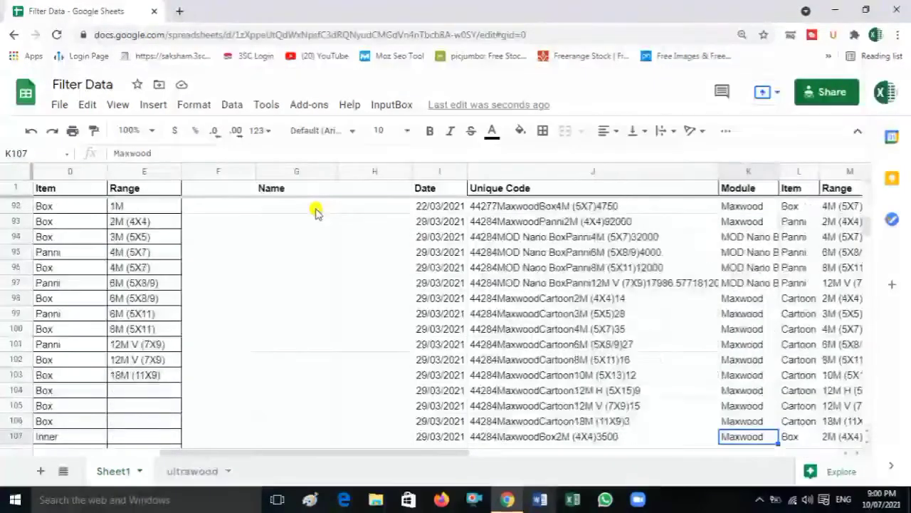
Look down the filtered Module column K from row 107 to the end of the results, checking the names against the search letter.
key(Down)
key(Down)
key(Down)
key(Down)
key(Down)
key(Down)
key(Down)
key(Down)
key(Down)
key(Down)
key(Down)
key(Down)
key(Down)
key(Down)
key(Down)
key(Down)
key(Down)
key(Down)
key(Down)
key(Down)
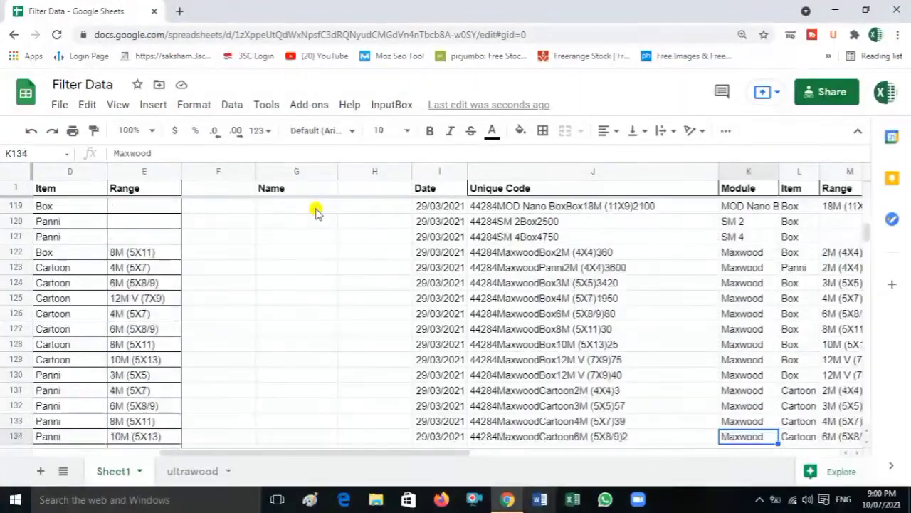
key(Down)
key(Down)
key(Down)
key(Down)
key(Down)
key(Down)
key(Down)
key(Down)
key(Down)
key(Down)
key(Down)
key(Down)
key(Down)
key(Down)
key(Down)
key(Down)
key(Down)
key(Down)
key(Down)
key(Down)
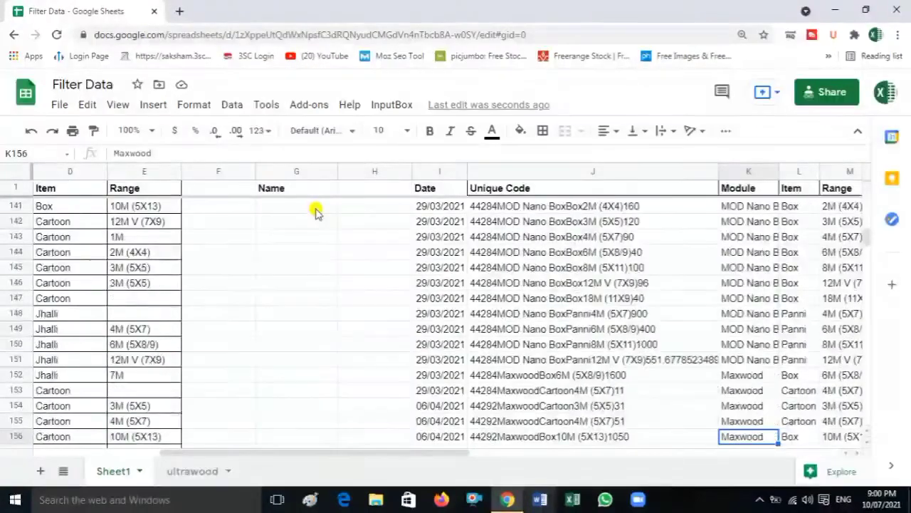
key(Down)
key(Down)
key(Down)
key(Down)
key(Down)
key(Down)
key(Down)
key(Down)
key(Down)
key(Down)
key(Down)
key(Down)
key(Down)
key(Down)
key(Down)
key(Down)
key(Up)
key(Up)
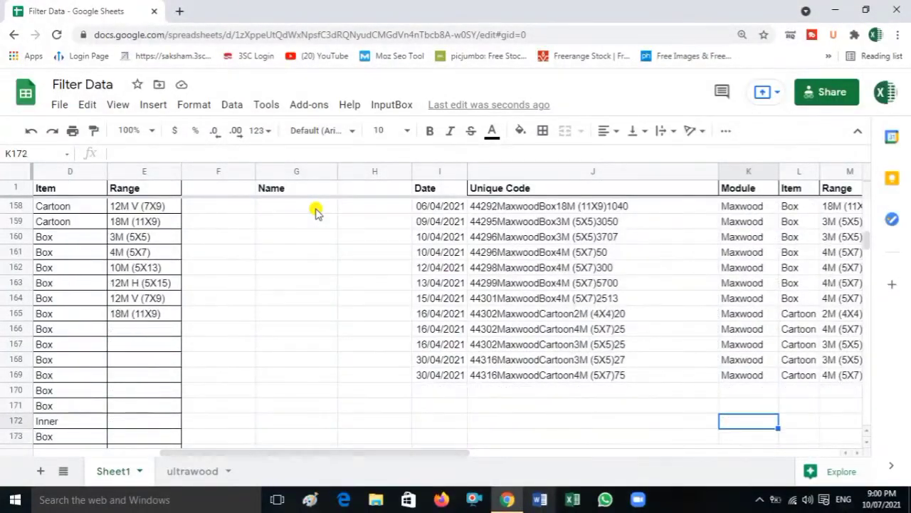
key(Up)
key(Up)
Change the search letter in G2, under the Name header, to U.
key(ctrl+Up)
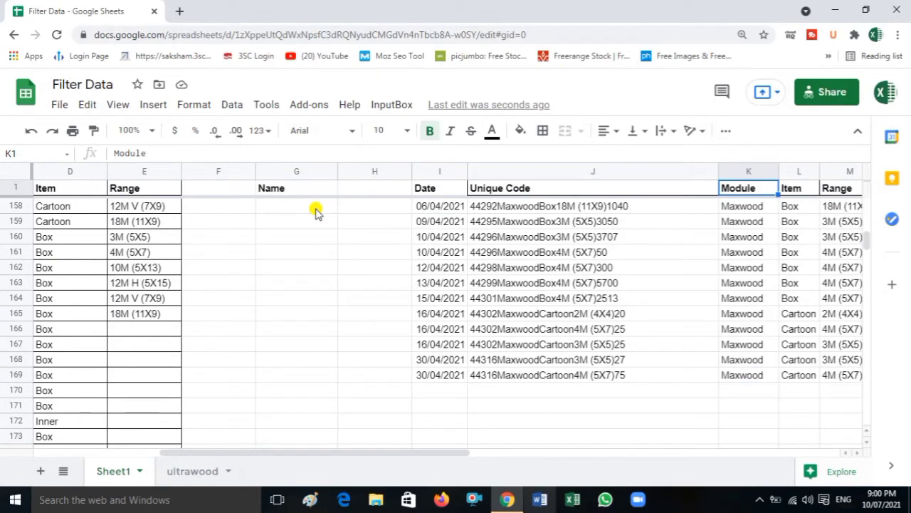
key(Down)
key(Left)
key(Left)
key(Left)
key(Left)
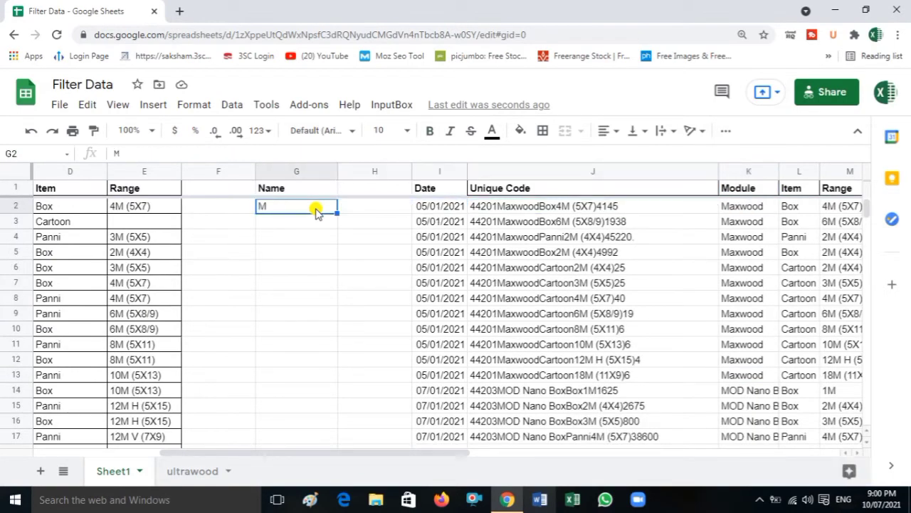
text(U)
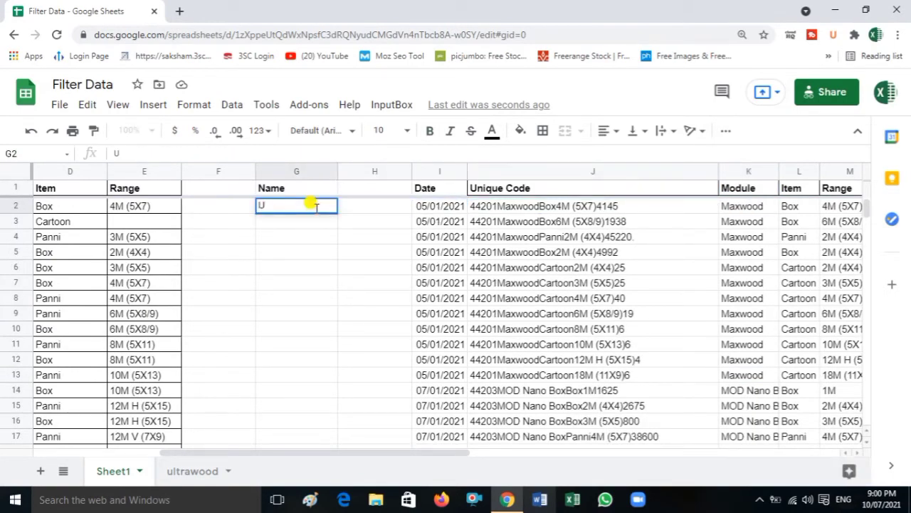
key(Return)
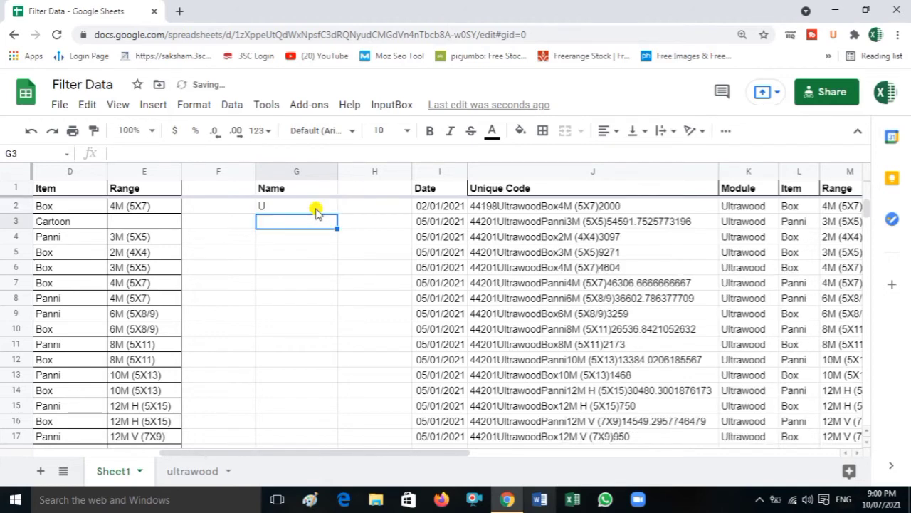
Look down the filtered Module column K from row 3 to about row 60, checking that every name contains U.
key(Right)
key(Right)
key(Right)
key(Right)
key(Right)
key(Left)
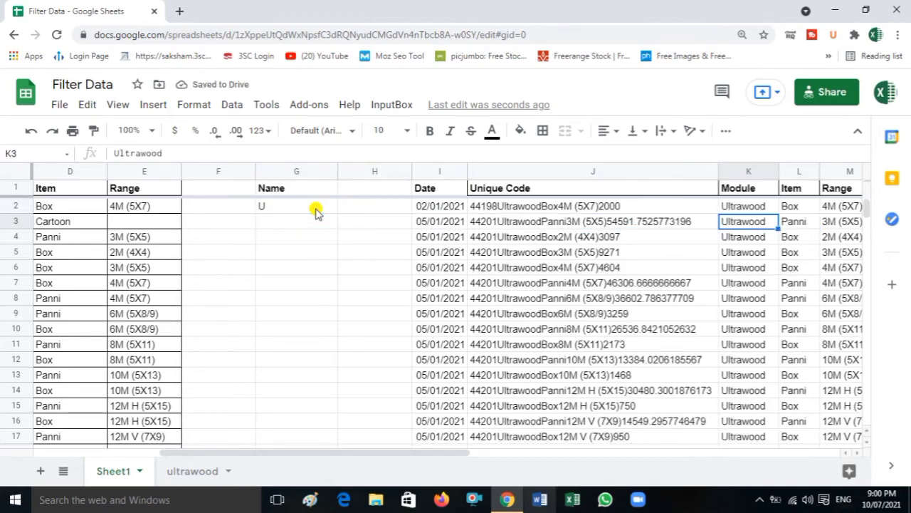
key(Down)
key(Down)
key(Down)
key(Down)
key(Down)
key(Down)
key(Down)
key(Down)
key(Down)
key(Down)
key(Down)
key(Down)
key(Down)
key(Down)
key(Down)
key(Down)
key(Down)
key(Down)
key(Down)
key(Down)
key(Down)
key(Down)
key(Down)
key(Down)
key(Down)
key(Down)
key(Down)
key(Down)
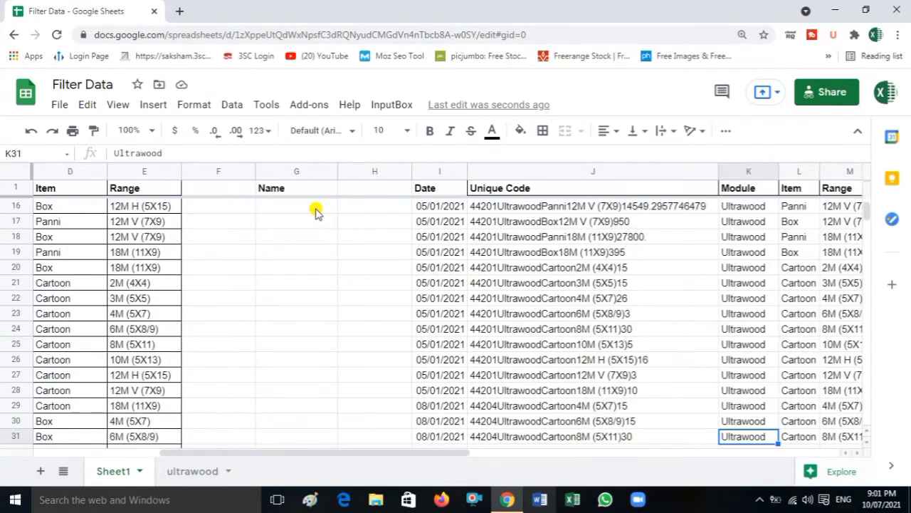
key(Down)
key(Down)
key(Down)
key(Down)
key(Down)
key(Down)
key(Down)
key(Down)
key(Down)
key(Down)
key(Down)
key(Down)
key(Down)
key(Down)
key(Down)
key(Down)
key(Down)
key(Down)
key(Down)
key(Down)
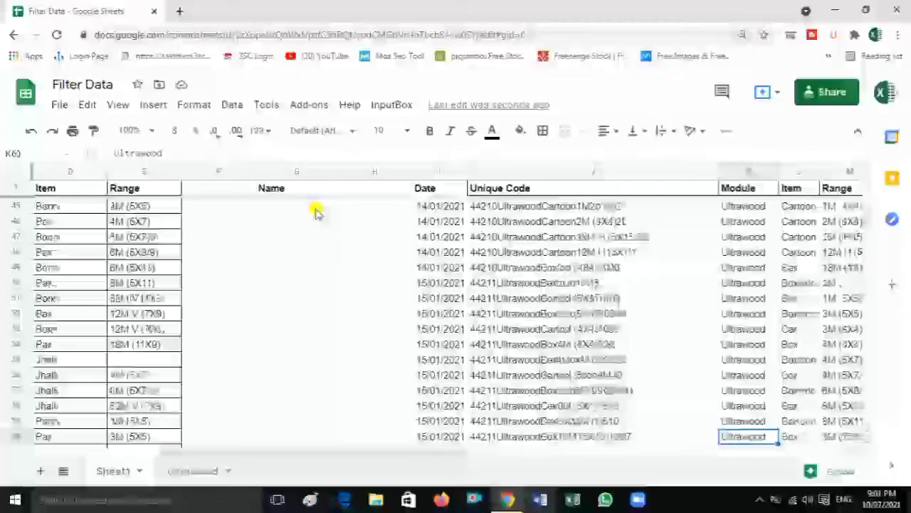
Replace the search letter in G2 with a lowercase l.
key(Left)
key(Left)
key(Left)
key(Left)
key(ctrl+Up)
text(U)
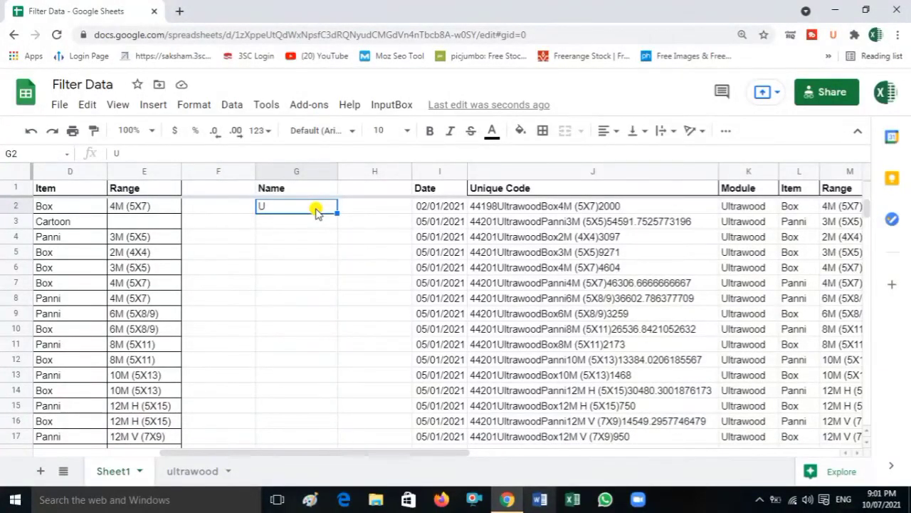
text(l)
key(Return)
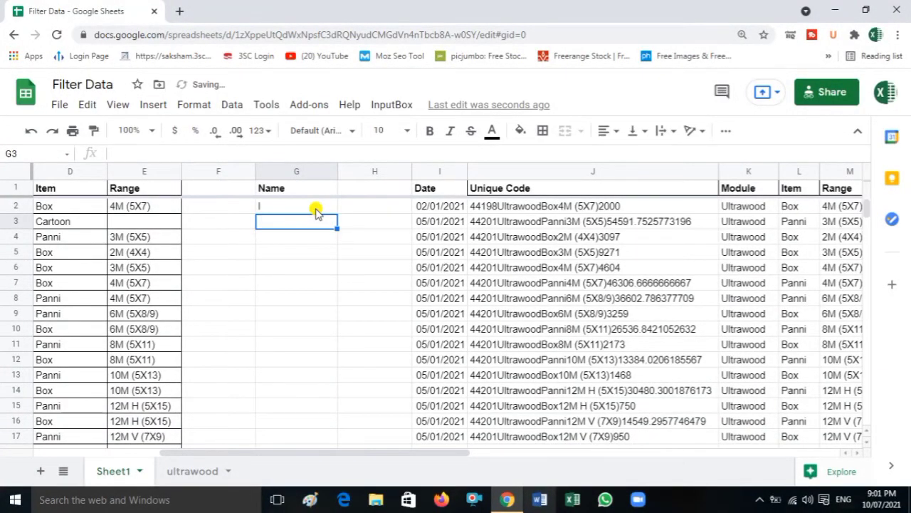
Look down the filtered Module column K from row 2 to about row 45, checking the names for a lowercase l.
key(Up)
key(Right)
key(Right)
key(Right)
key(Right)
key(Right)
key(Right)
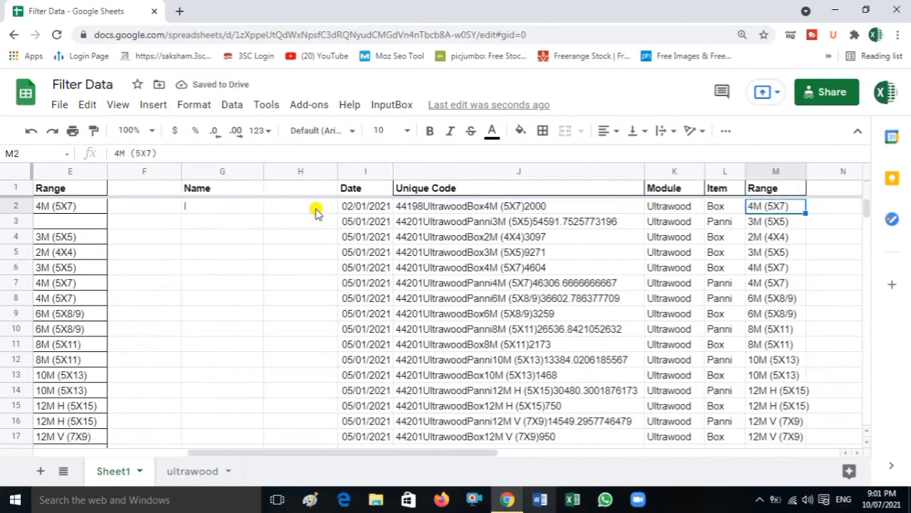
key(Left)
key(Left)
key(Down)
key(Down)
key(Down)
key(Down)
key(Down)
key(Down)
key(Down)
key(Down)
key(Down)
key(Down)
key(Down)
key(Down)
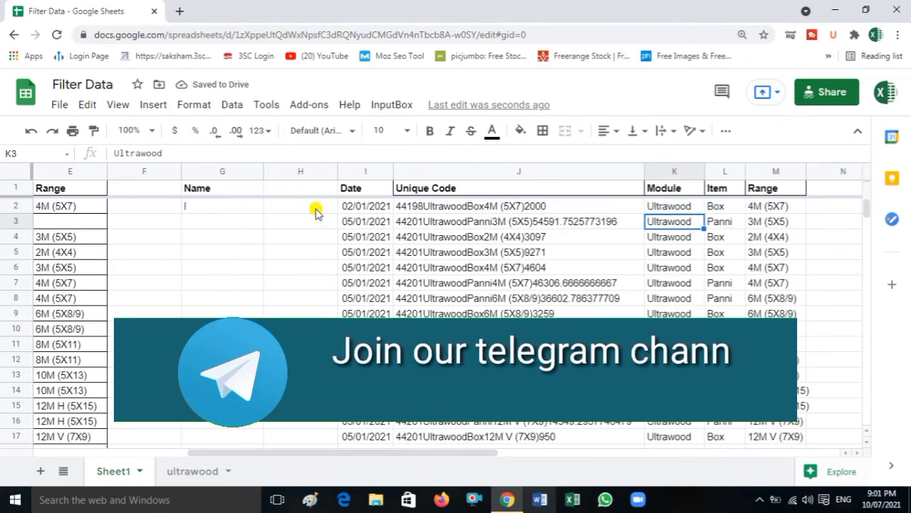
key(Down)
key(Down)
key(Down)
key(Down)
key(Down)
key(Down)
key(Down)
key(Down)
key(Down)
key(Down)
key(Down)
key(Down)
key(Down)
key(Down)
key(Down)
key(Down)
key(Down)
key(Down)
key(Down)
key(Down)
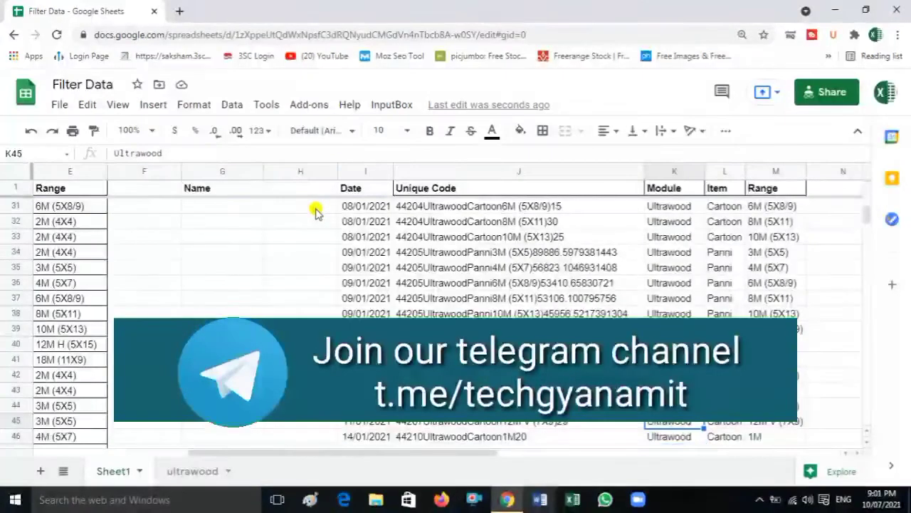
Go back up the Module column to K29 and inspect the cell's full name, leaving its content unedited.
key(Up)
key(Up)
key(Up)
key(Up)
key(Up)
key(Up)
key(Up)
key(Up)
key(Up)
key(Up)
key(Up)
key(Up)
key(Up)
key(Down)
key(Down)
key(Down)
key(Down)
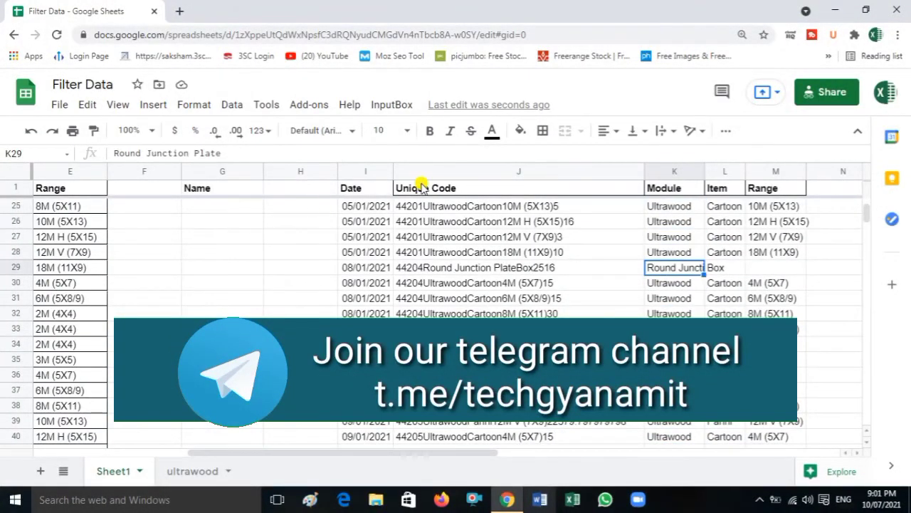
click(205, 153)
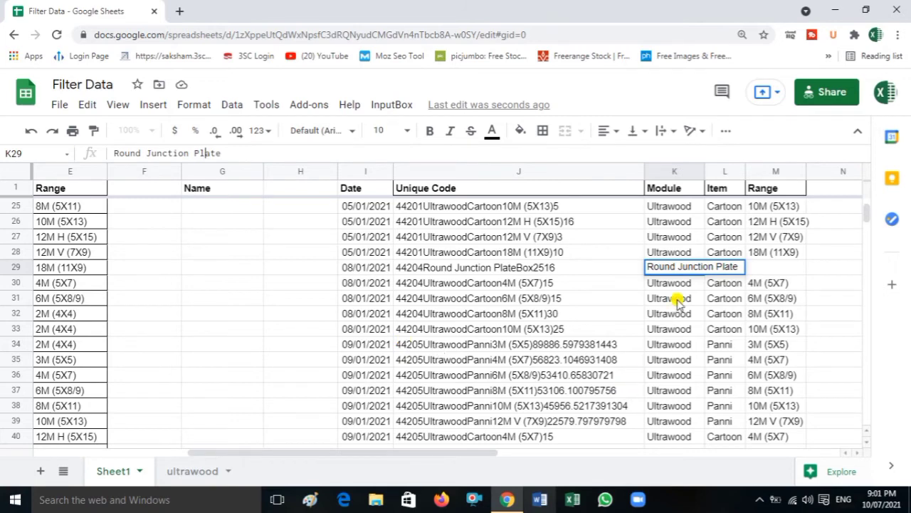
key(Return)
Look further down the Module column from K31 to row 40, checking the remaining names against the search letter.
key(Down)
key(Down)
key(Down)
key(Down)
key(Down)
key(Down)
key(Down)
key(Down)
key(Down)
key(Down)
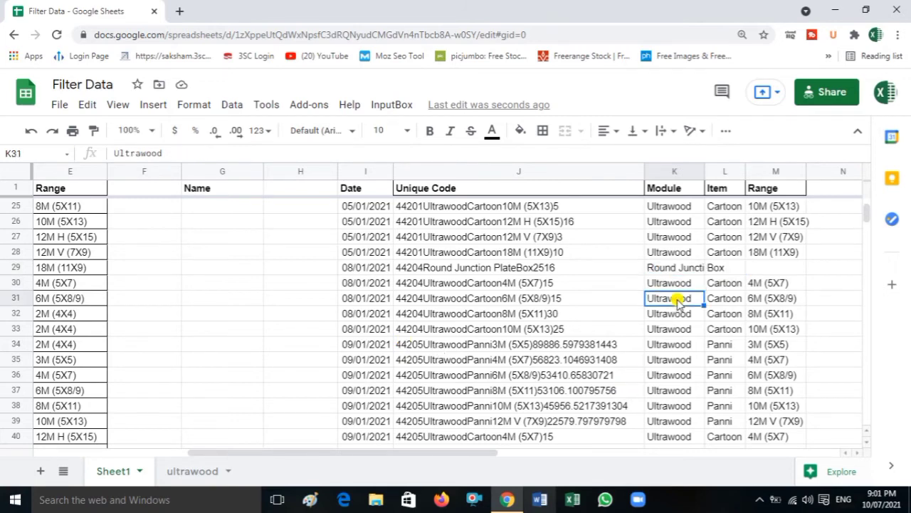
Return to the search letter in G2 and examine the FILTER formula in I2 that refers to it.
key(Left)
key(Left)
key(Left)
key(Left)
key(Left)
key(Left)
key(Left)
key(Right)
key(Right)
key(Right)
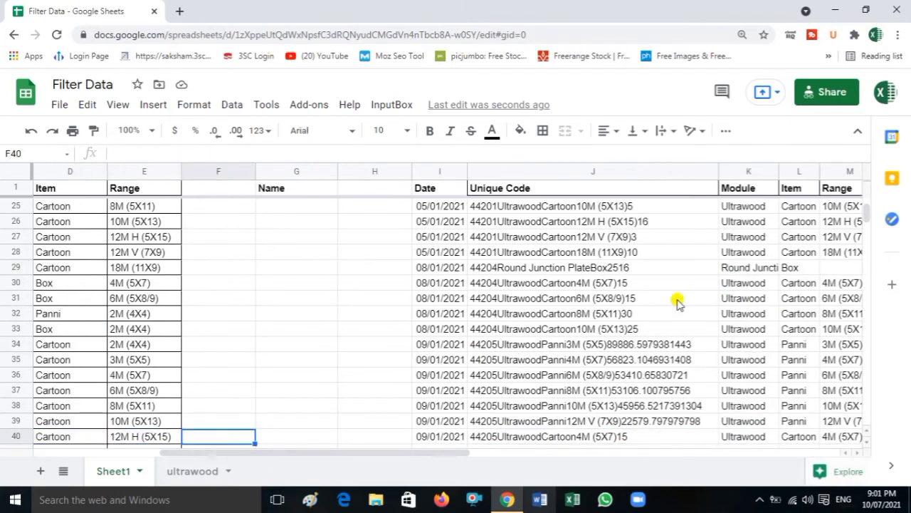
key(Right)
key(ctrl+Up)
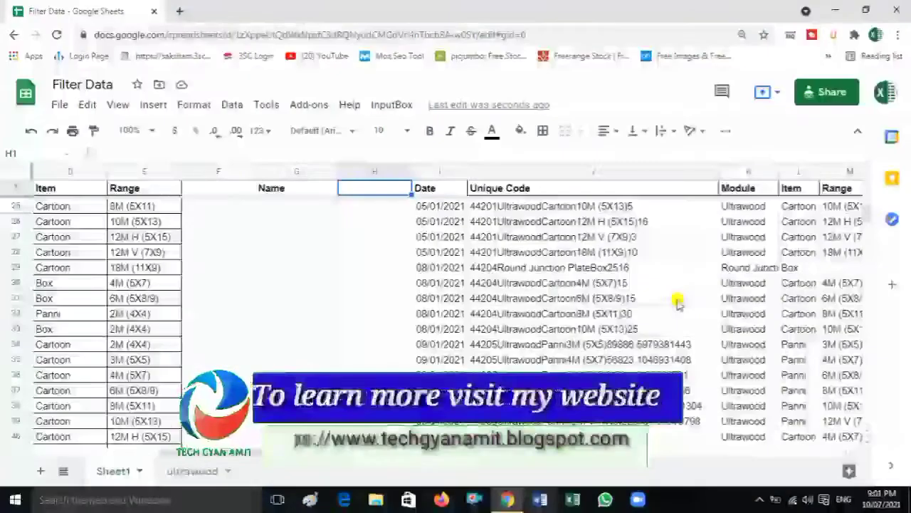
key(Down)
key(Left)
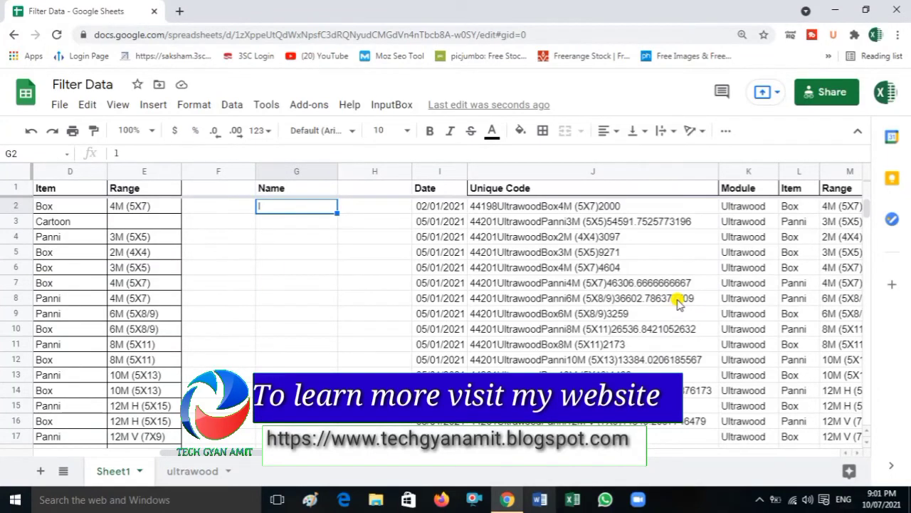
key(Right)
key(Right)
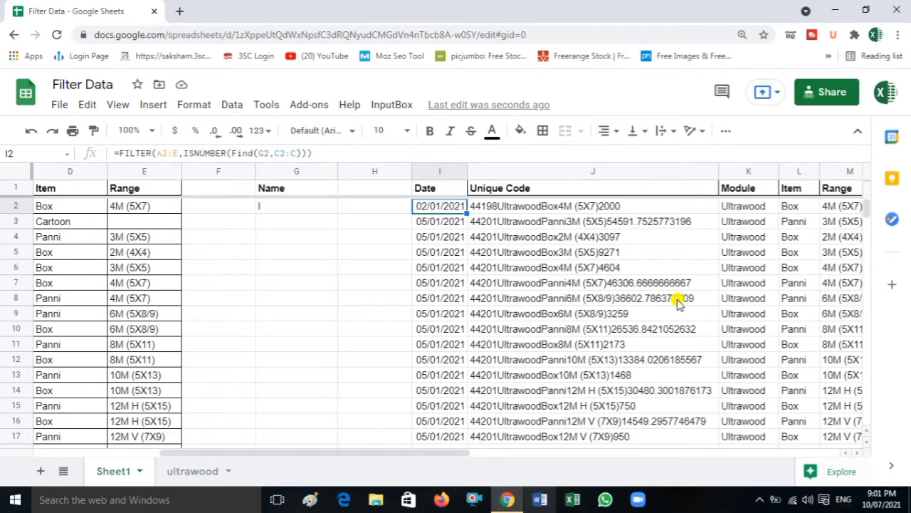
key(Left)
key(Left)
key(Left)
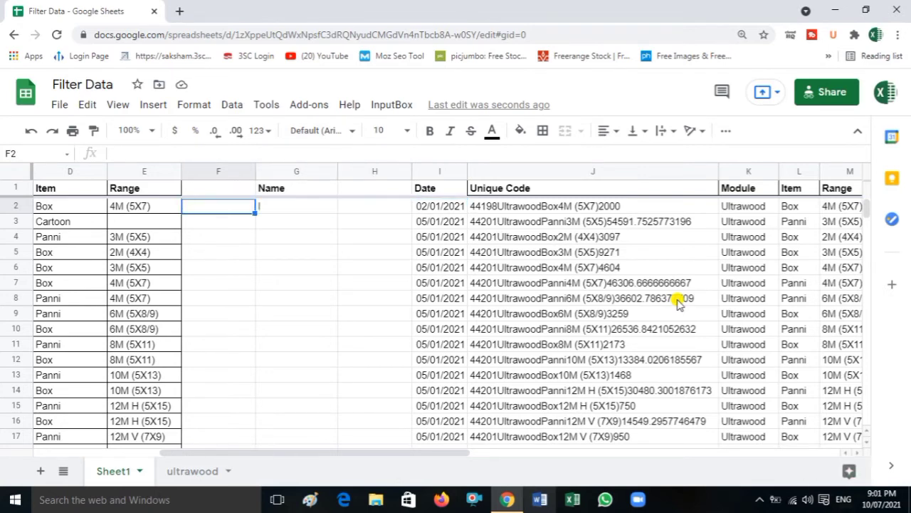
Replace the search letter in G2 with a lowercase u.
key(Right)
text(U)
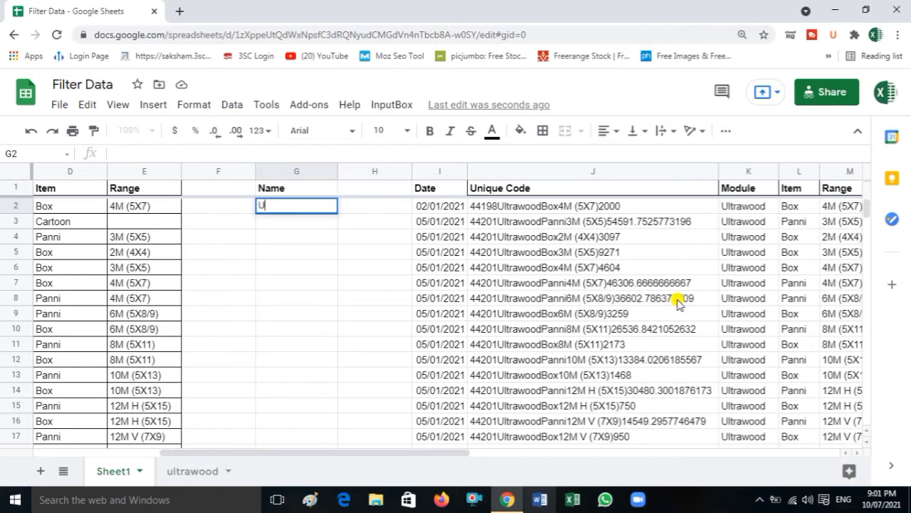
key(BackSpace)
key(Return)
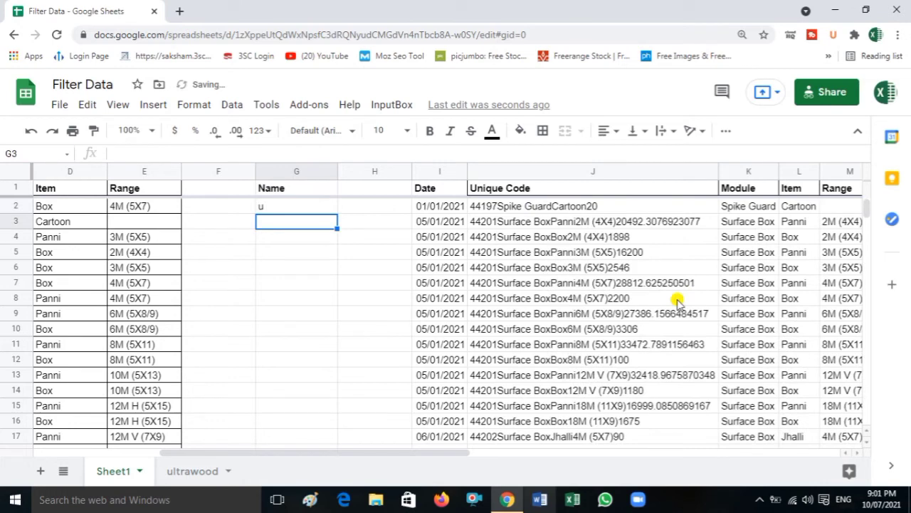
Look down the filtered Module column K from row 2 to about row 39, checking that every name contains a lowercase u.
key(Up)
key(Right)
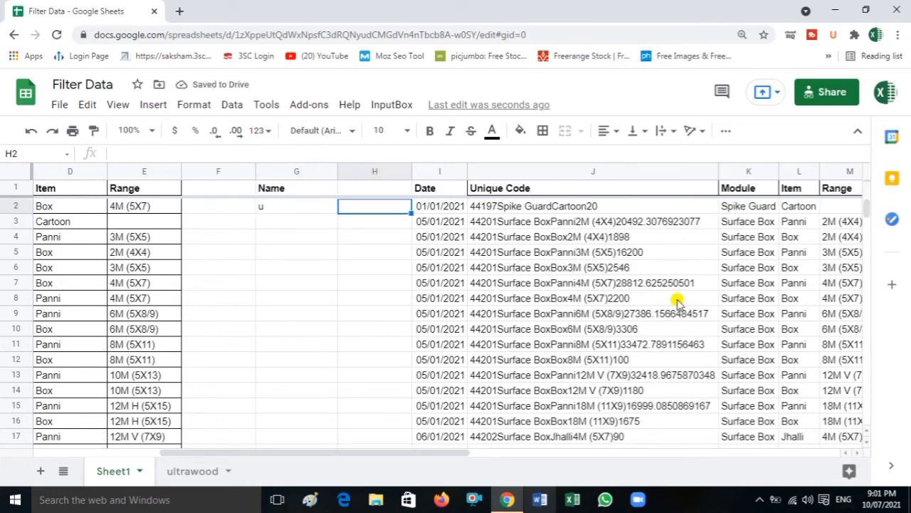
key(Right)
key(Right)
key(Right)
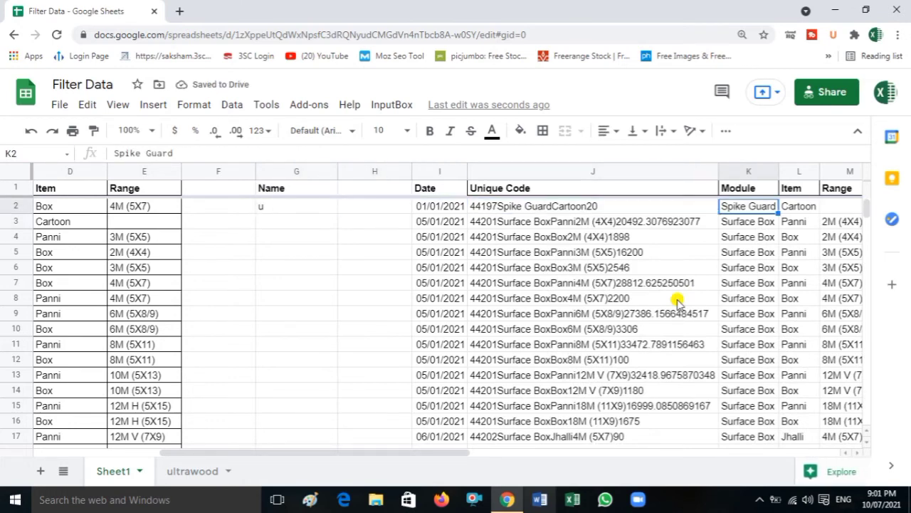
key(Down)
key(Down)
key(Down)
key(Down)
key(Down)
key(Down)
key(Down)
key(Down)
key(Down)
key(Down)
key(Down)
key(Down)
key(Down)
key(Down)
key(Down)
key(Down)
key(Down)
key(Down)
key(Down)
key(Down)
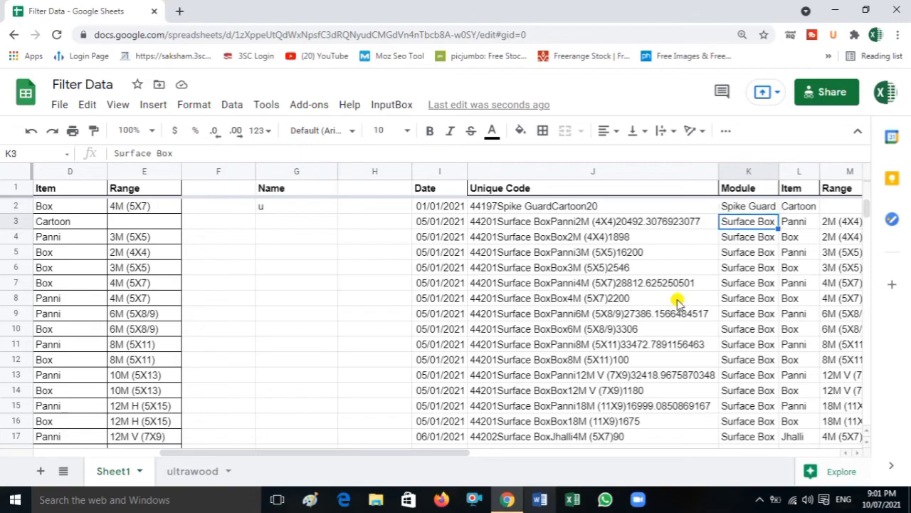
key(Down)
key(Down)
key(Down)
key(Down)
key(Down)
key(Down)
key(Down)
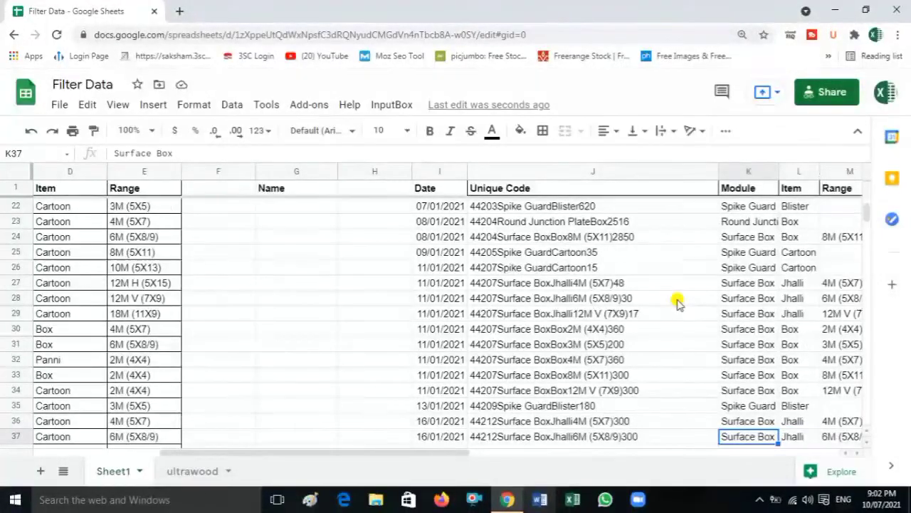
key(Down)
key(Down)
key(Down)
key(Down)
key(Down)
key(Down)
key(Down)
key(Down)
key(Down)
key(Down)
key(Down)
key(Down)
key(Down)
key(Down)
key(Down)
key(Down)
key(Down)
key(Down)
key(Down)
key(Down)
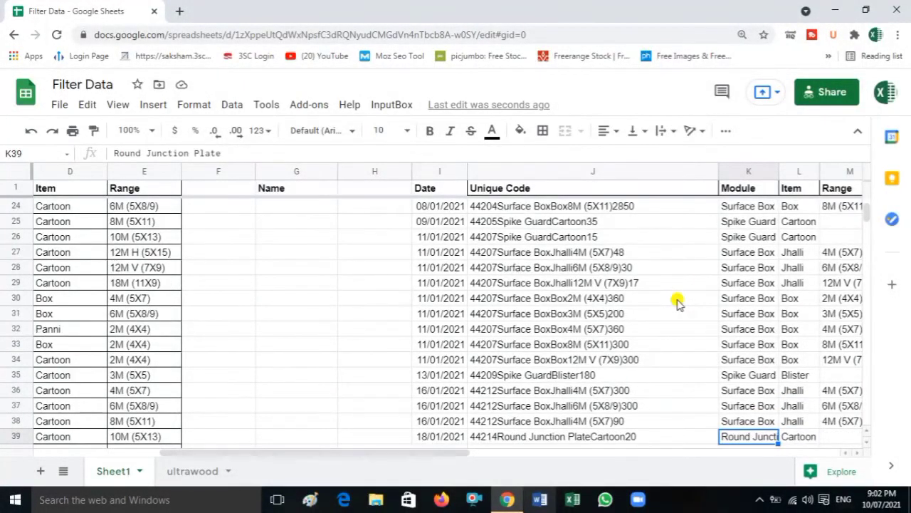
Look further down the filtered Module column K from row 39 to about row 91, checking that each name contains a lowercase u.
key(Down)
key(Down)
key(Down)
key(Down)
key(Down)
key(Down)
key(Down)
key(Down)
key(Down)
key(Down)
key(Down)
key(Down)
key(Down)
key(Down)
key(Down)
key(Down)
key(Down)
key(Down)
key(Down)
key(Down)
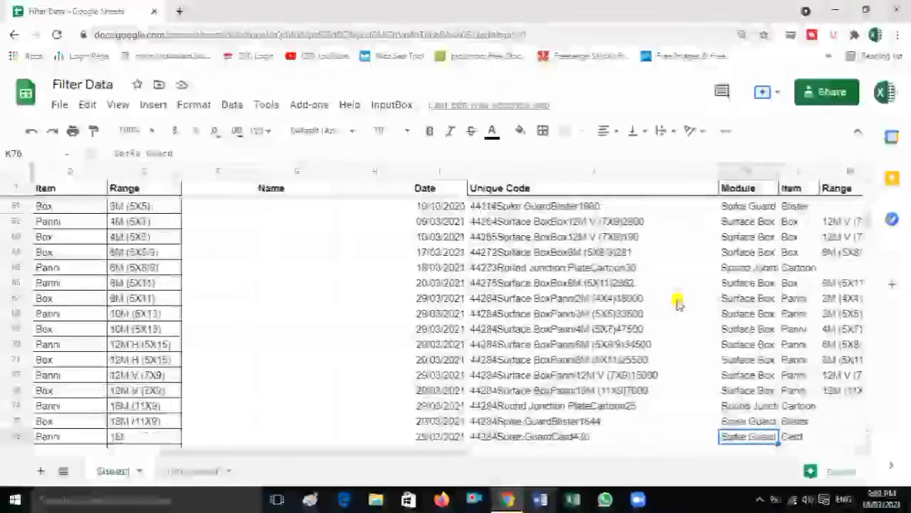
key(Up)
key(Up)
key(Up)
key(Up)
key(Up)
key(Up)
key(Up)
key(Up)
key(Up)
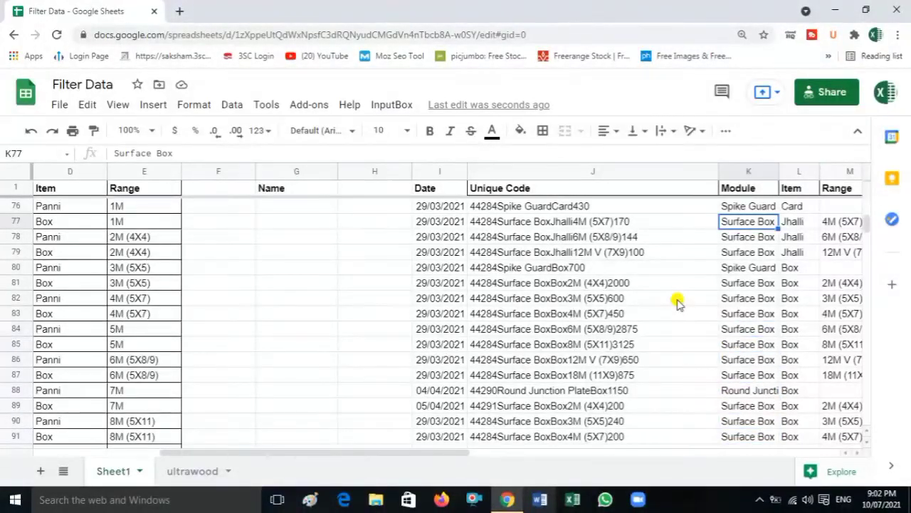
Go back to the top of the filtered output and check the FILTER formula in I2 against the search letter in G2.
key(ctrl+Up)
key(Down)
key(Left)
key(Left)
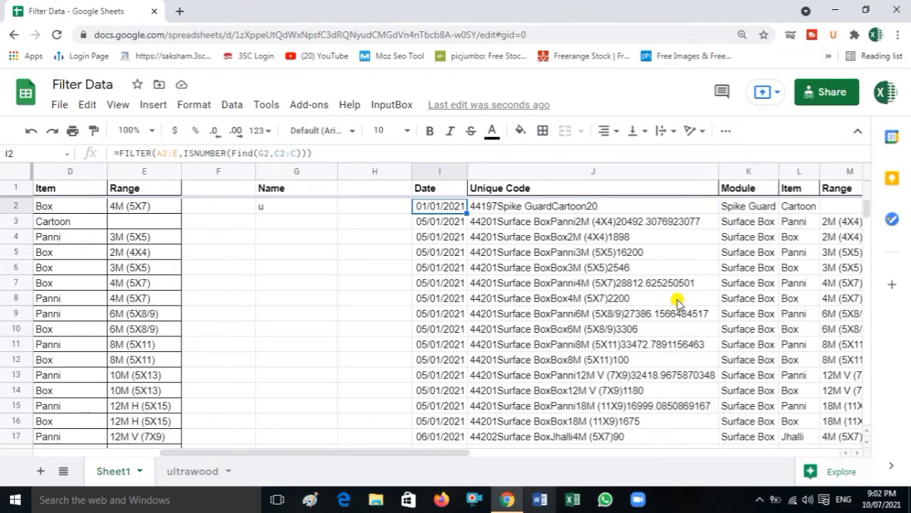
key(Left)
key(Left)
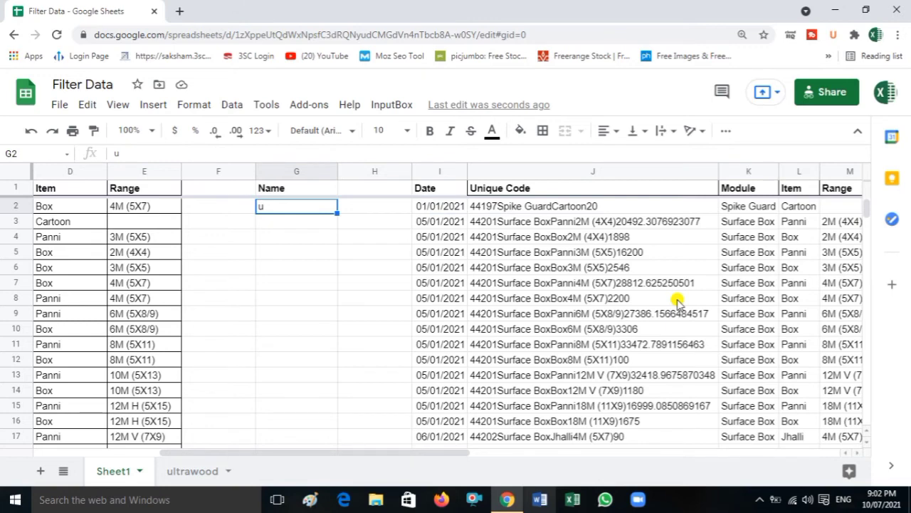
Replace the Find function with SEARCH in the I2 formula, making it =FILTER(A2:E,ISNUMBER(SEARCH(G2,C2:C))).
key(Right)
key(Right)
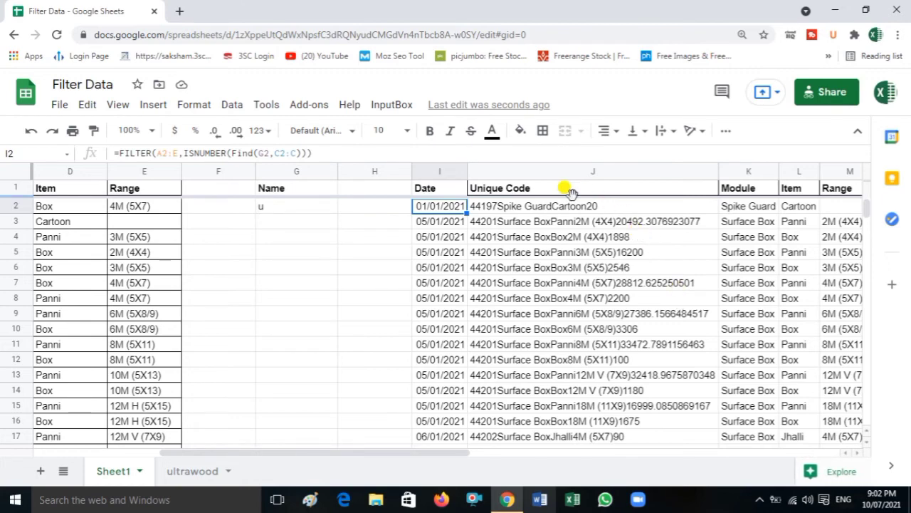
click(252, 153)
key(BackSpace)
key(BackSpace)
key(BackSpace)
key(BackSpace)
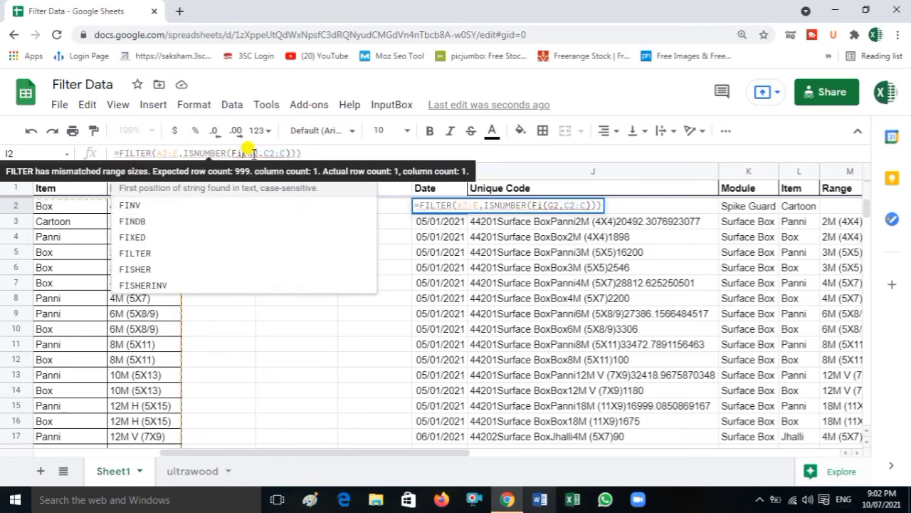
text(SEArch)
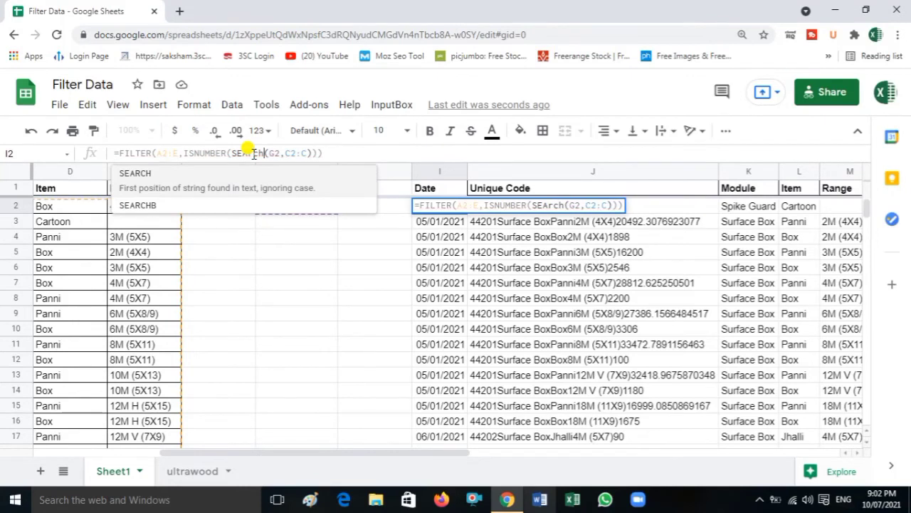
key(Tab)
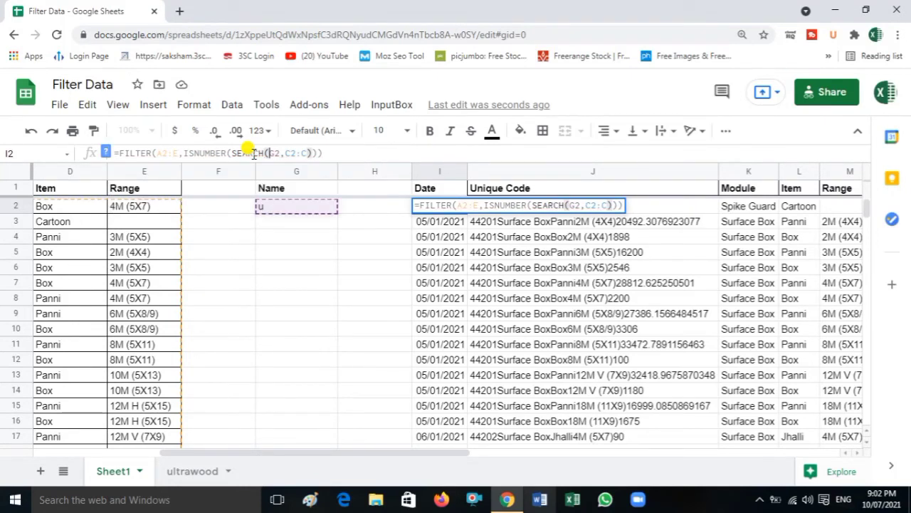
key(Return)
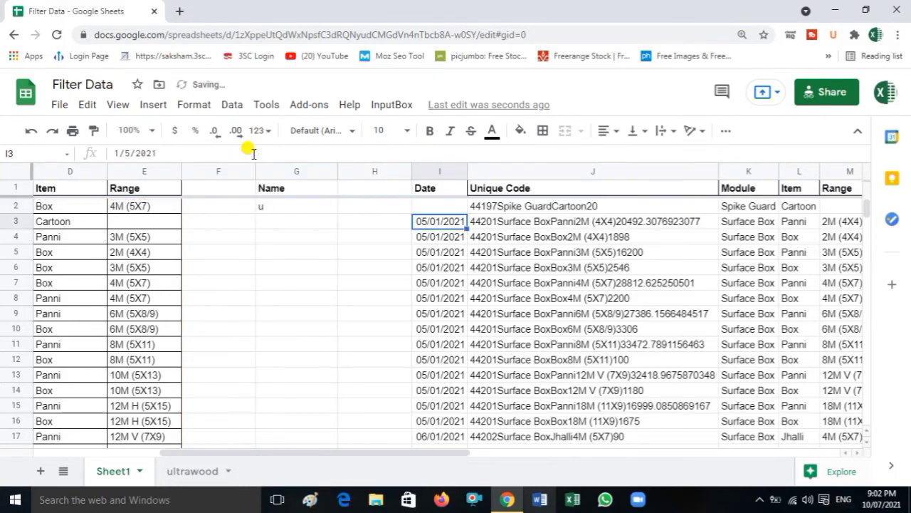
Look down the Module column K from row 2 to row 48, checking that names with either an uppercase or lowercase u are included.
key(Up)
key(Right)
key(Right)
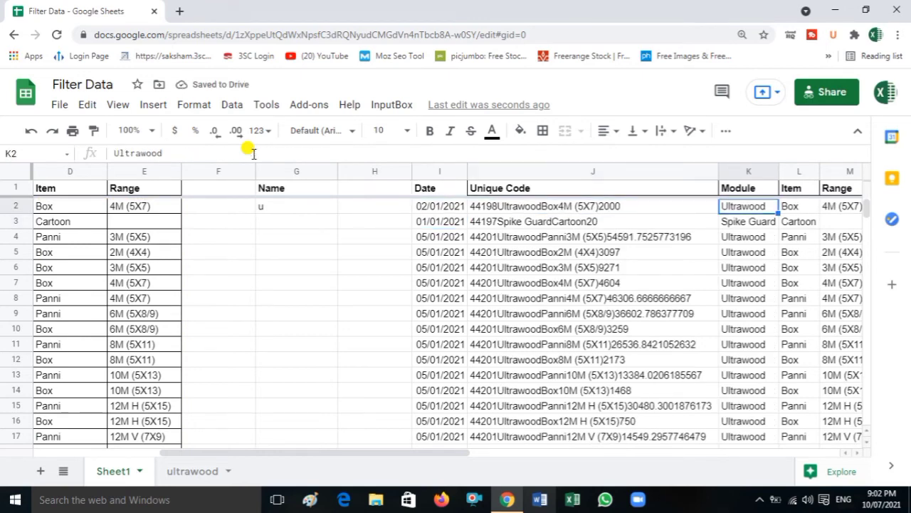
key(Down)
key(Down)
key(Down)
key(Down)
key(Down)
key(Down)
key(Down)
key(Down)
key(Down)
key(Down)
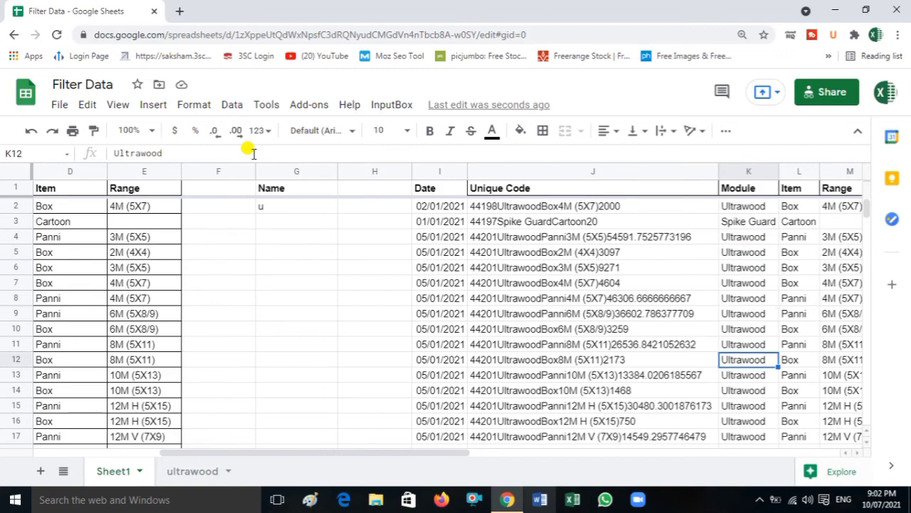
key(Down)
key(Down)
key(Down)
key(Down)
key(Down)
key(Down)
key(Down)
key(Down)
key(Down)
key(Down)
key(Down)
key(Down)
key(Down)
key(Down)
key(Down)
key(Down)
key(Down)
key(Down)
key(Down)
key(Down)
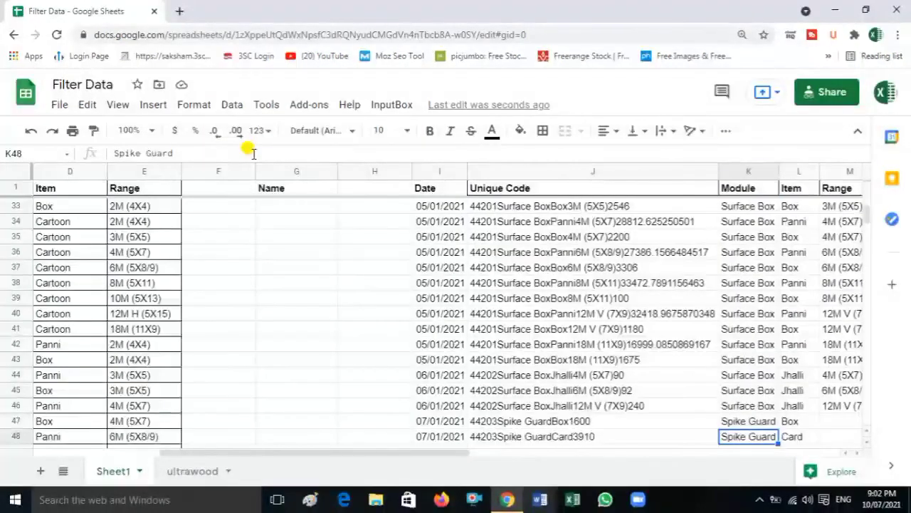
key(ctrl+Up)
key(Down)
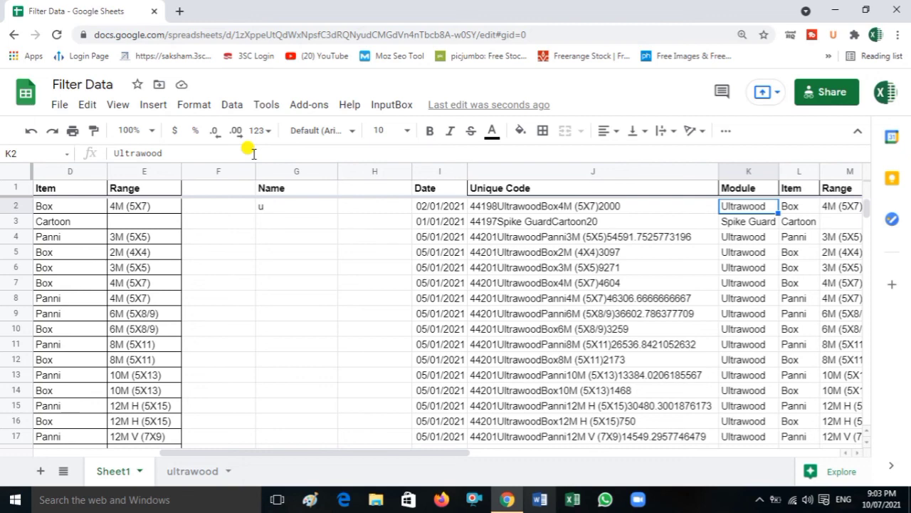
Look across row 2 of the filtered output from H2 to N2 and back, reviewing the Date through Range columns.
key(Left)
key(Left)
key(Left)
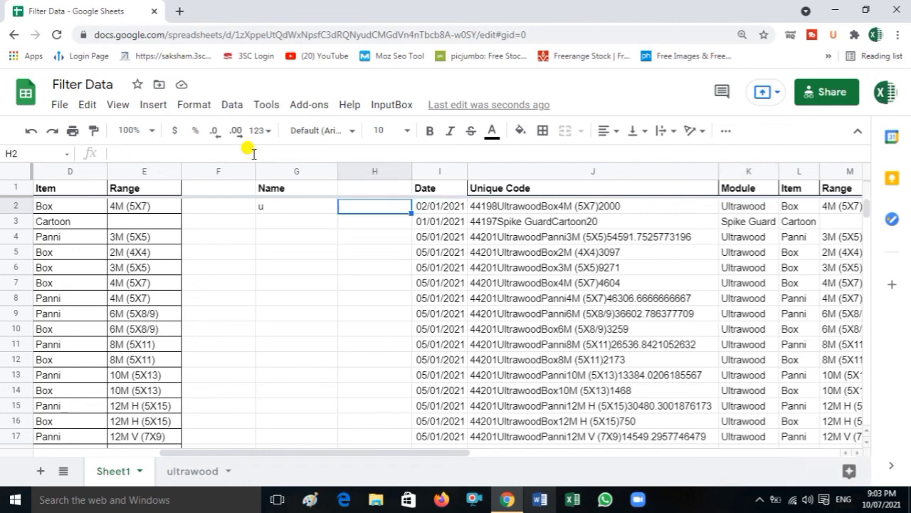
key(Right)
key(Right)
key(Right)
key(Right)
key(Right)
key(Right)
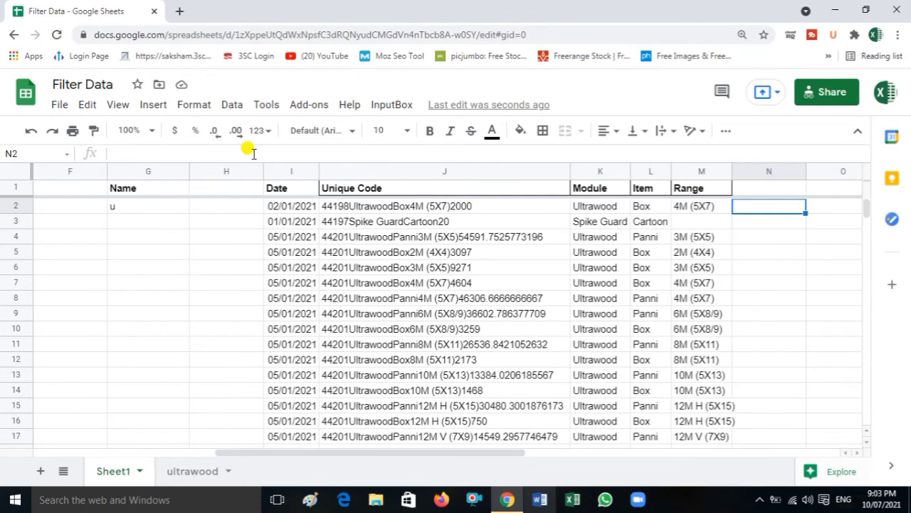
key(Left)
key(Left)
key(Left)
key(Left)
key(Left)
key(Left)
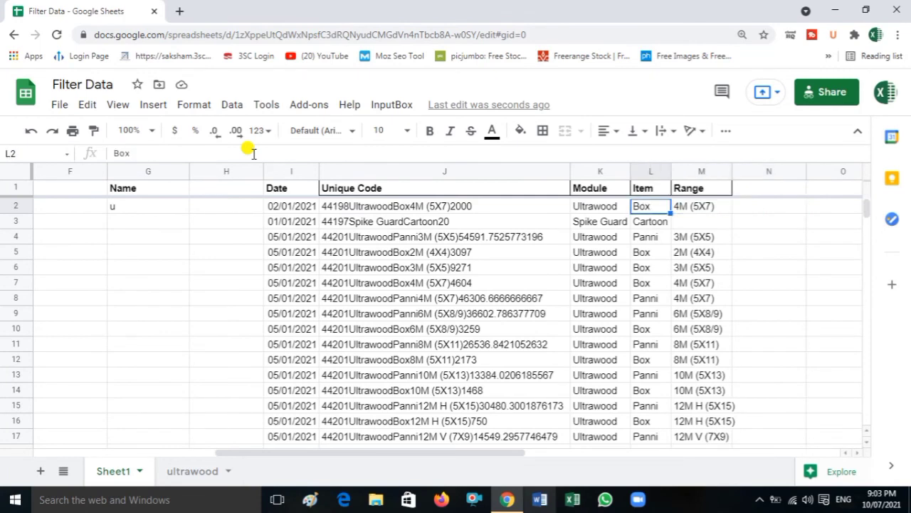